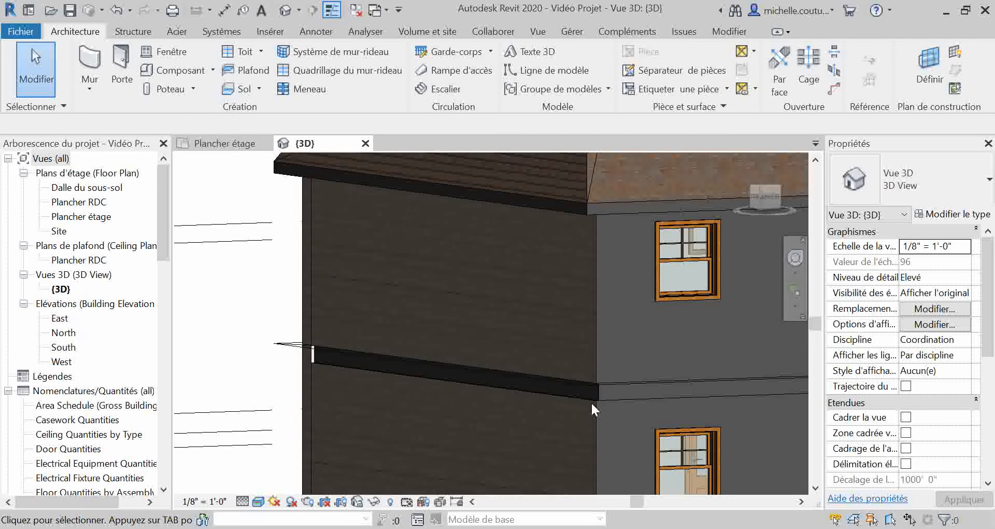
Create parts from the ground-floor side wall beneath the exposed edge of the upper floor slab.
scroll(589, 393, up, 3)
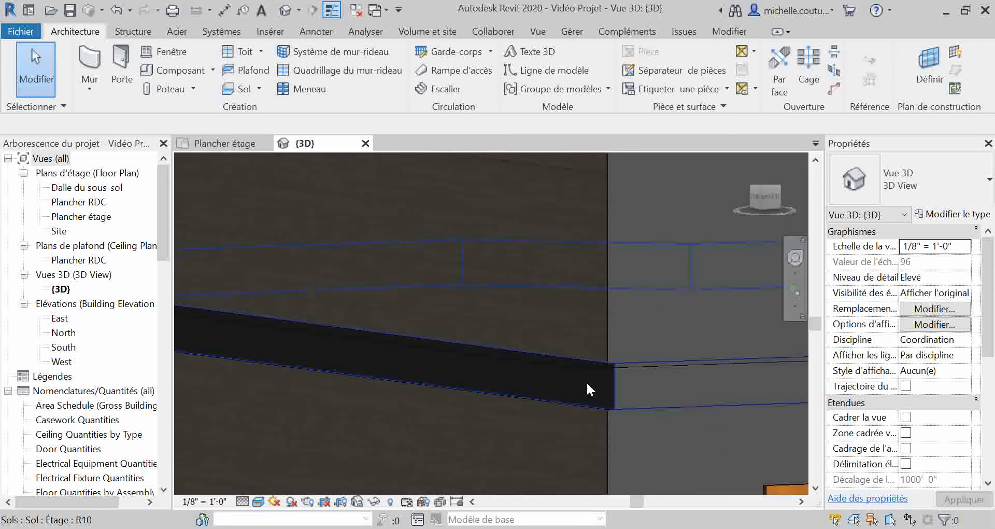
shift+middle_drag(554, 387, 499, 400)
middle_drag(433, 364, 654, 340)
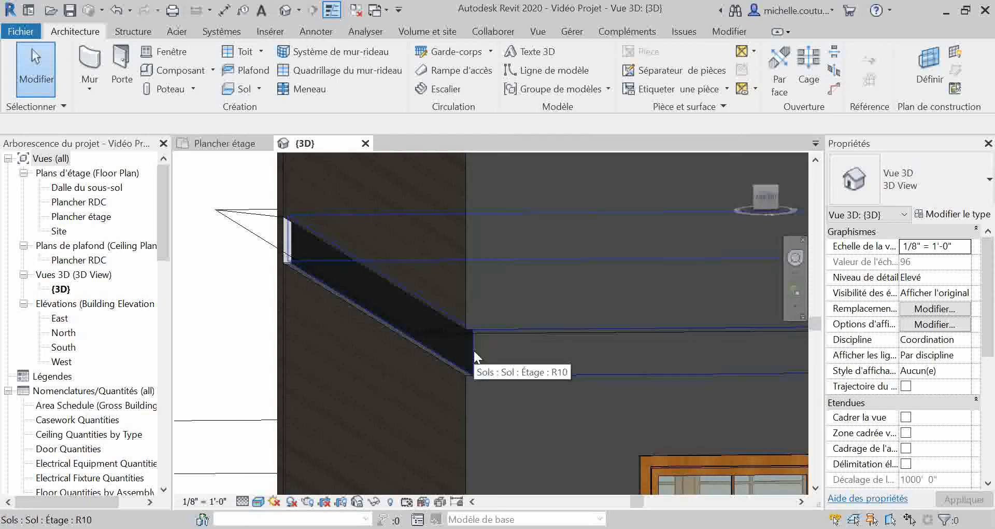
scroll(434, 428, down, 1)
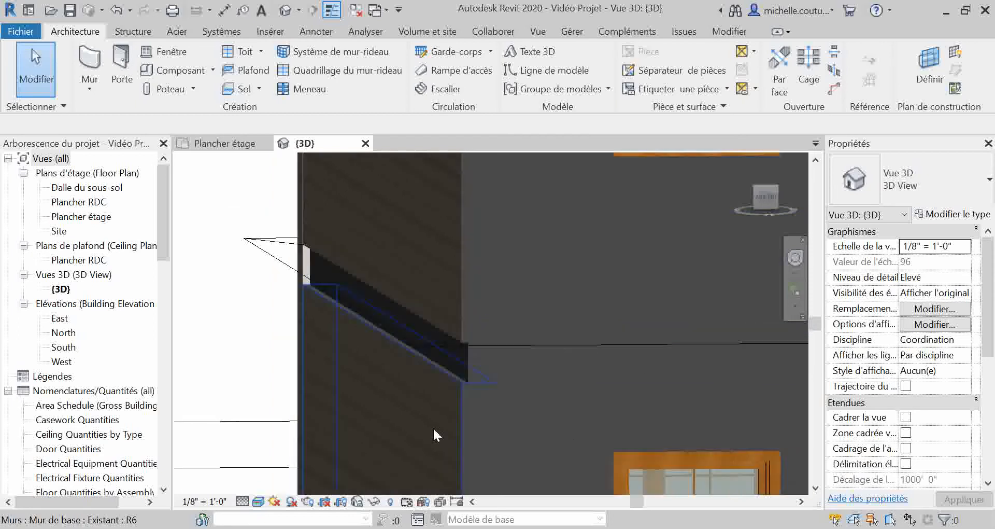
scroll(403, 409, up, 1)
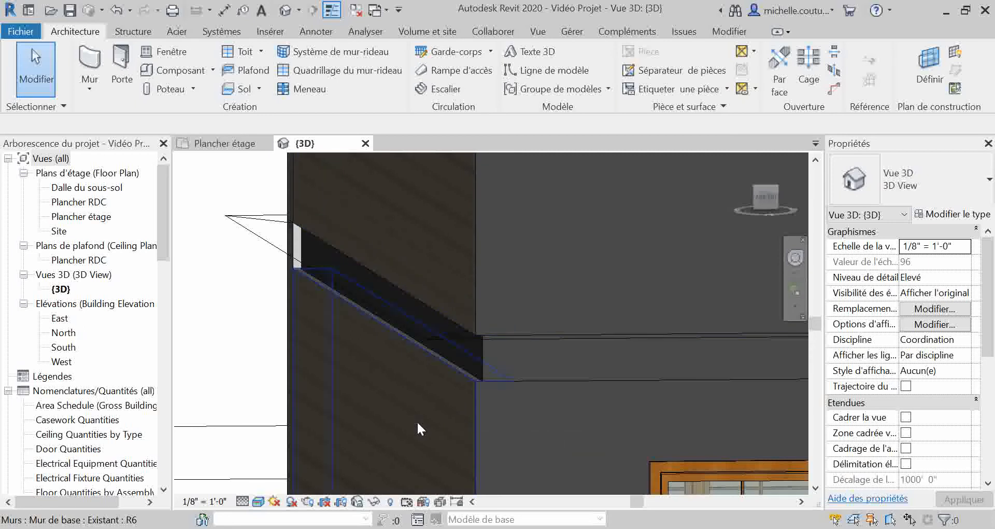
click(423, 403)
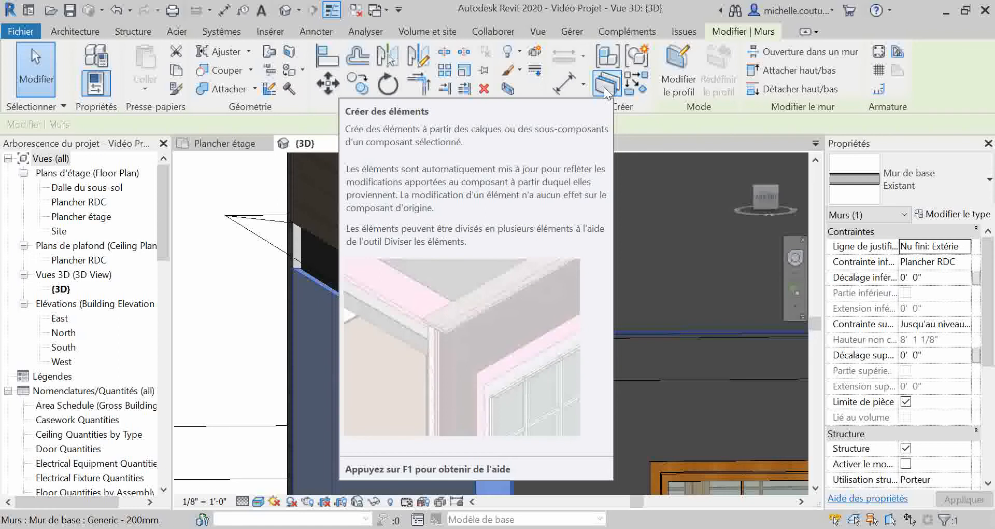
click(605, 88)
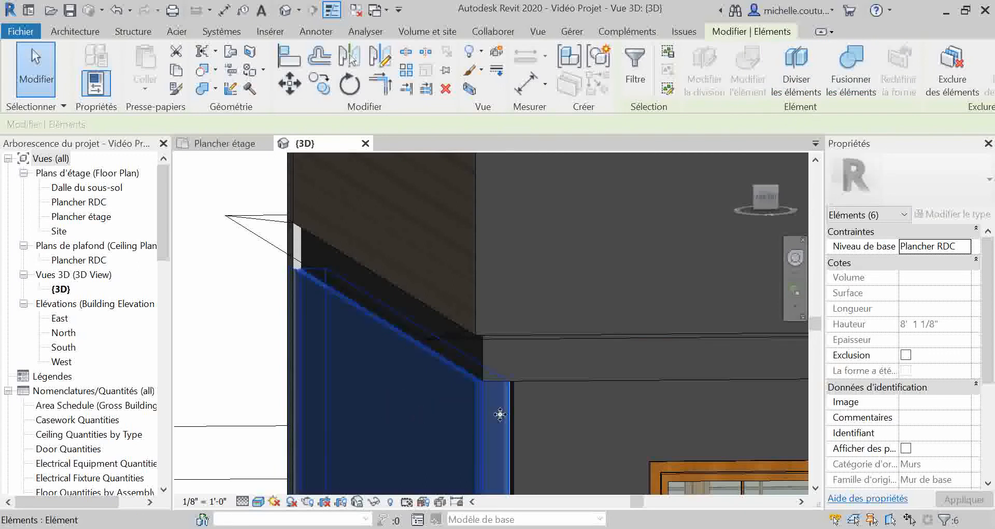
scroll(490, 414, up, 7)
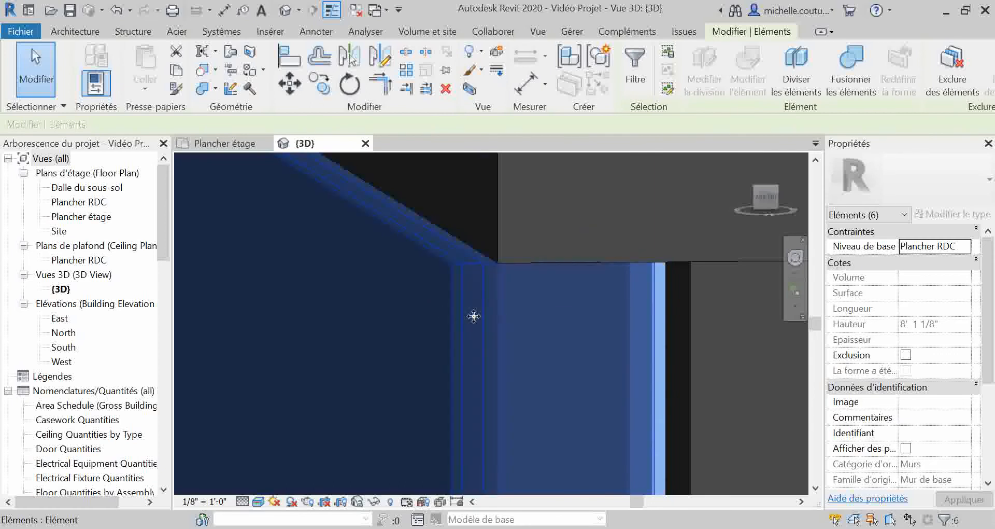
middle_drag(495, 344, 504, 444)
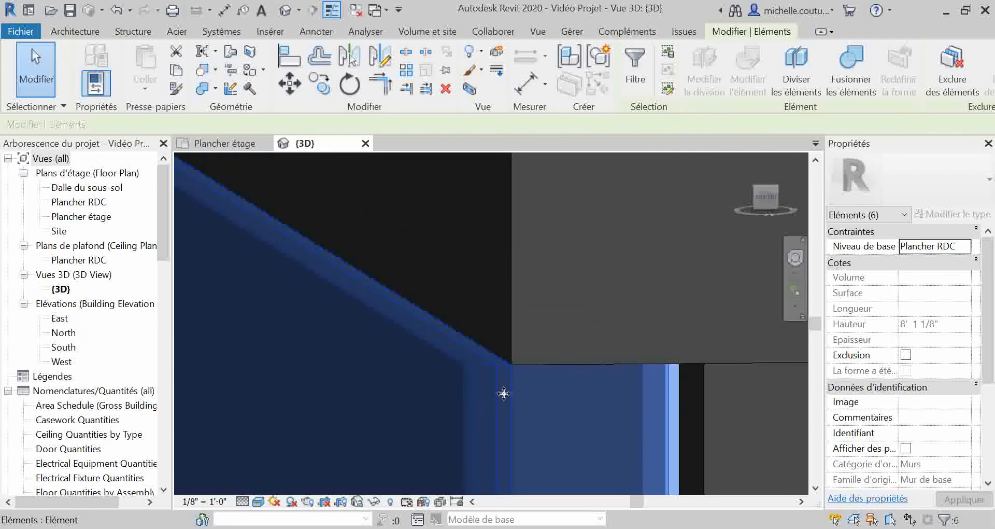
click(504, 393)
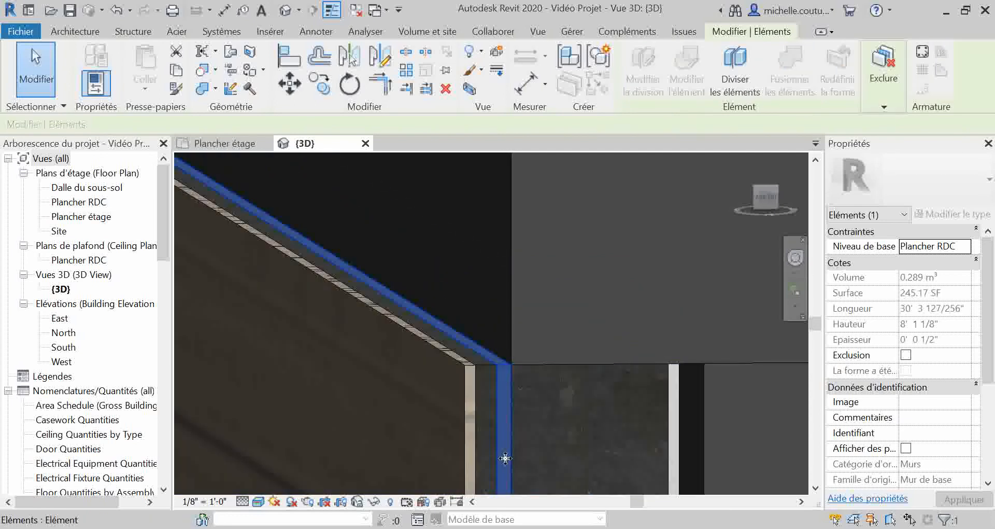
scroll(505, 399, down, 4)
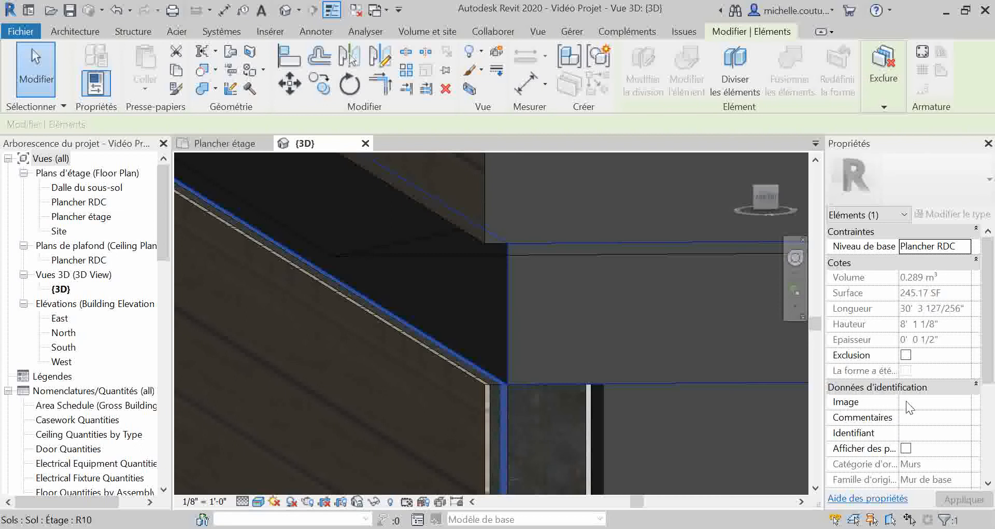
drag(898, 402, 931, 405)
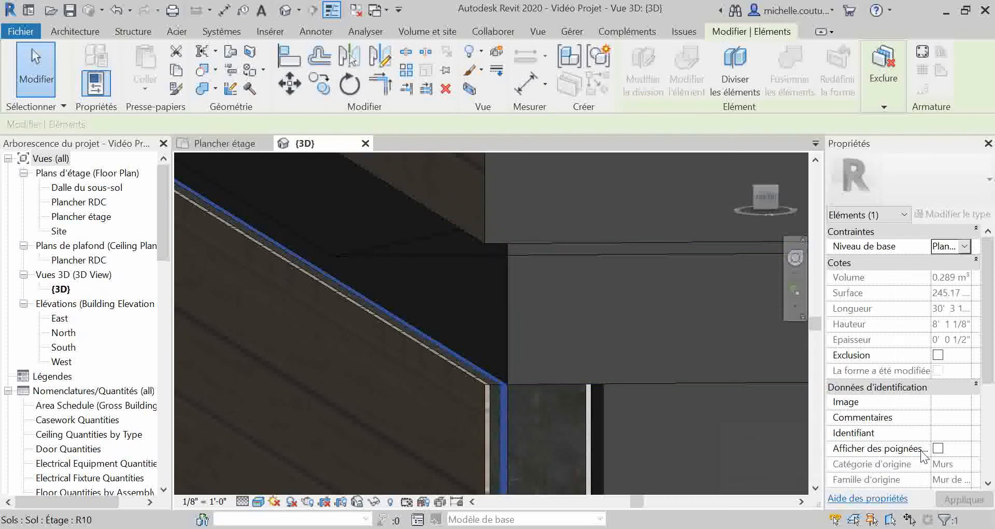
click(937, 448)
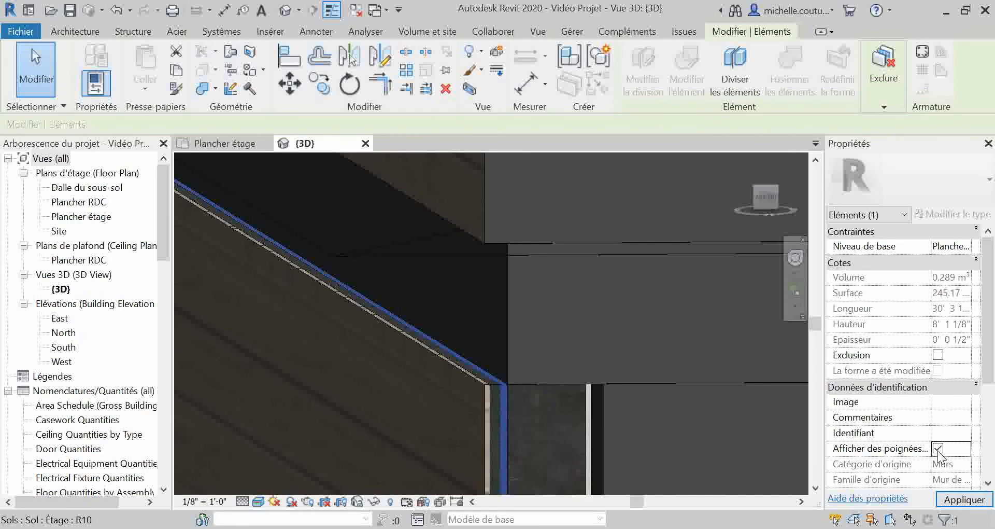
click(964, 499)
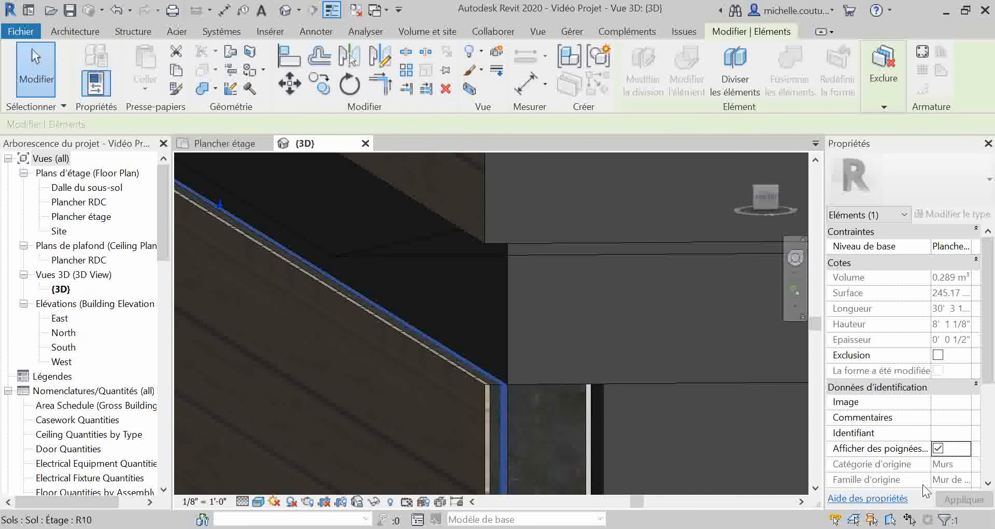
scroll(207, 198, up, 5)
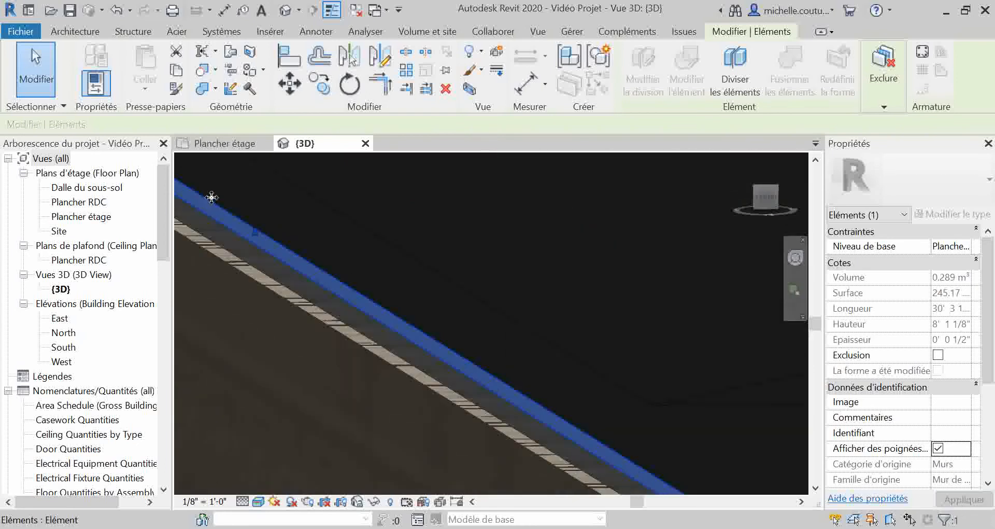
middle_drag(337, 254, 365, 348)
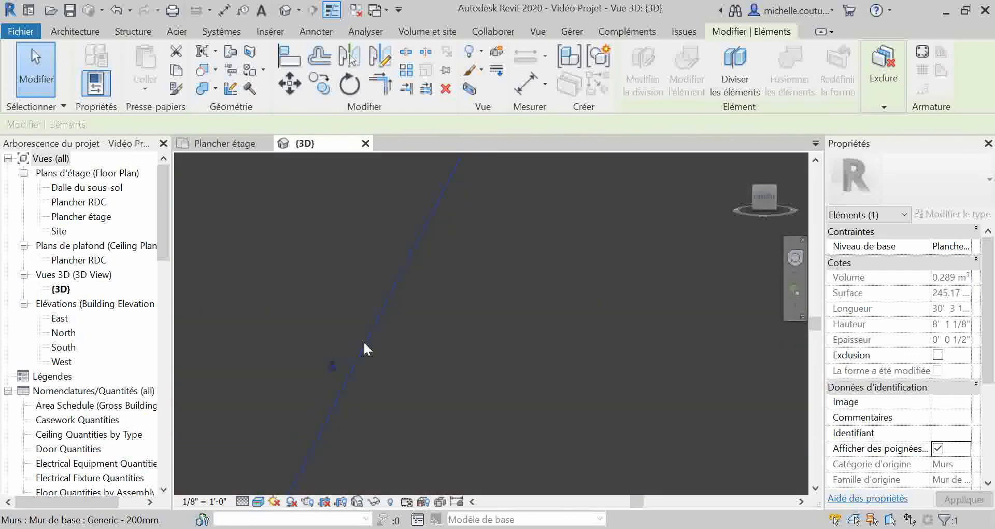
key(Escape)
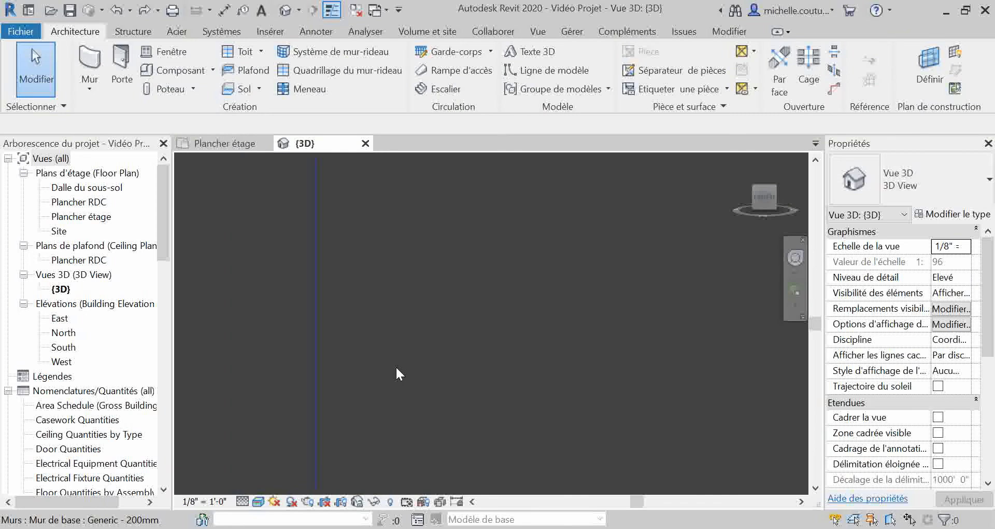
Show the shape handles of the ground-floor wall's 1/2" layer and raise its top to the upper wall's base, about 8' 11" high.
scroll(447, 360, down, 4)
middle_drag(450, 414, 491, 412)
scroll(521, 403, up, 5)
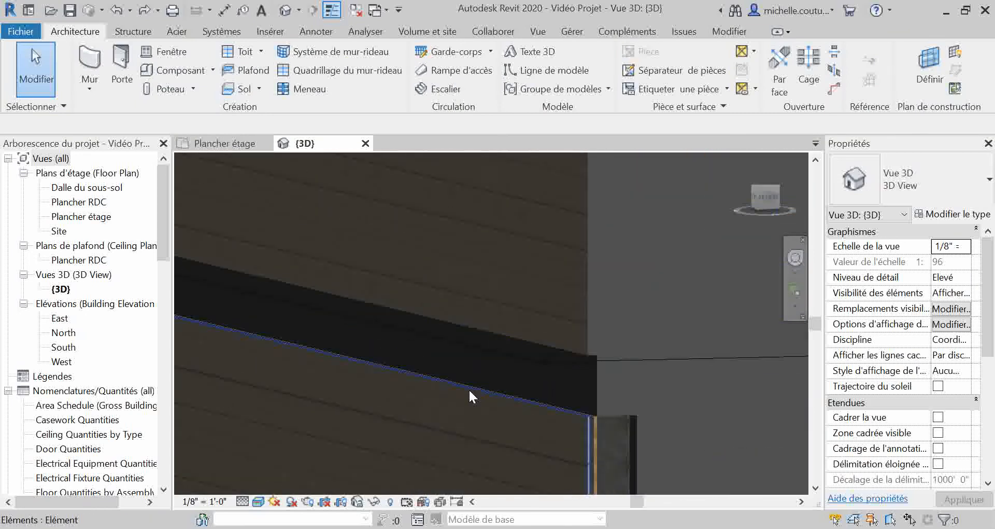
scroll(711, 466, up, 3)
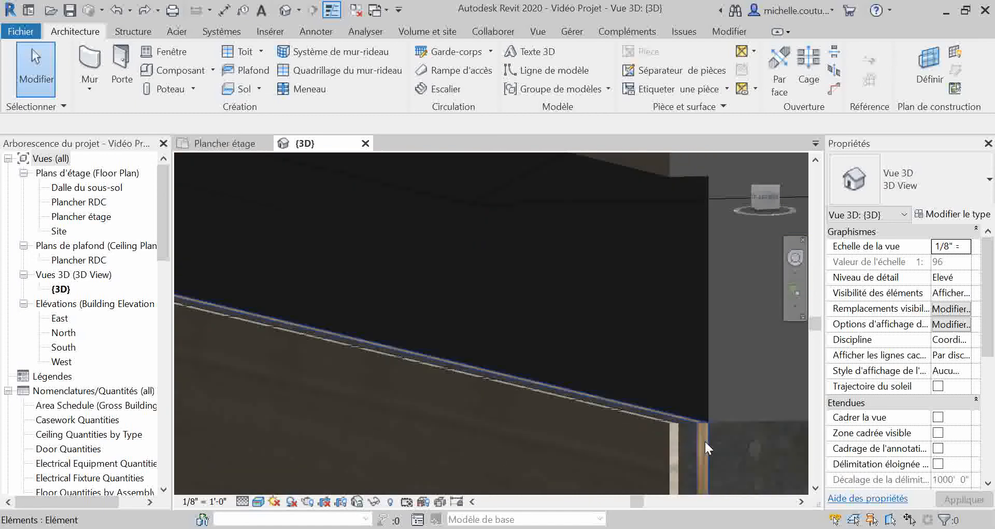
click(700, 439)
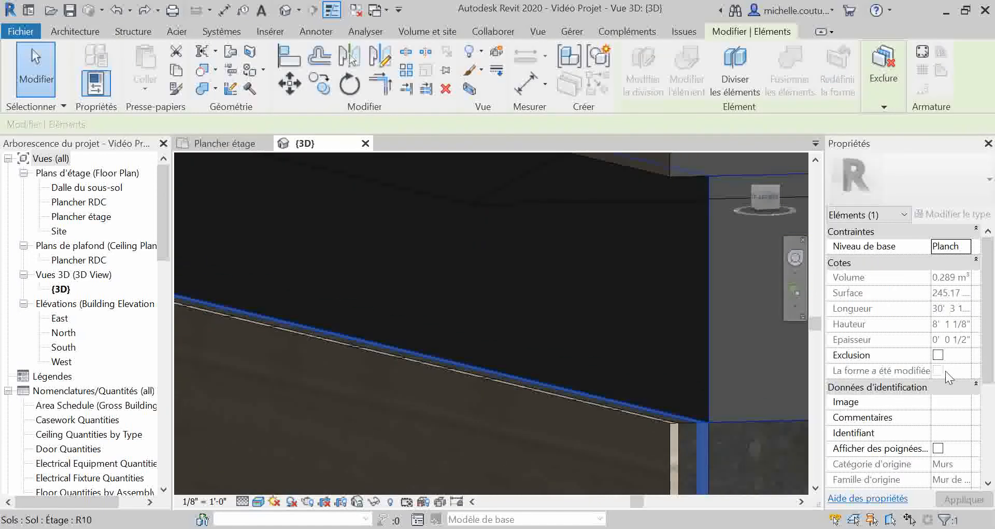
click(938, 448)
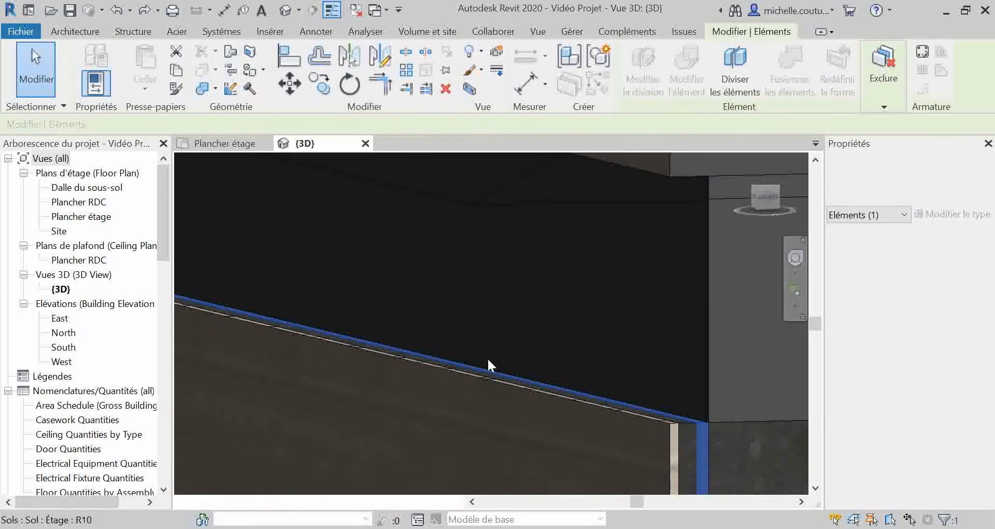
scroll(609, 384, up, 3)
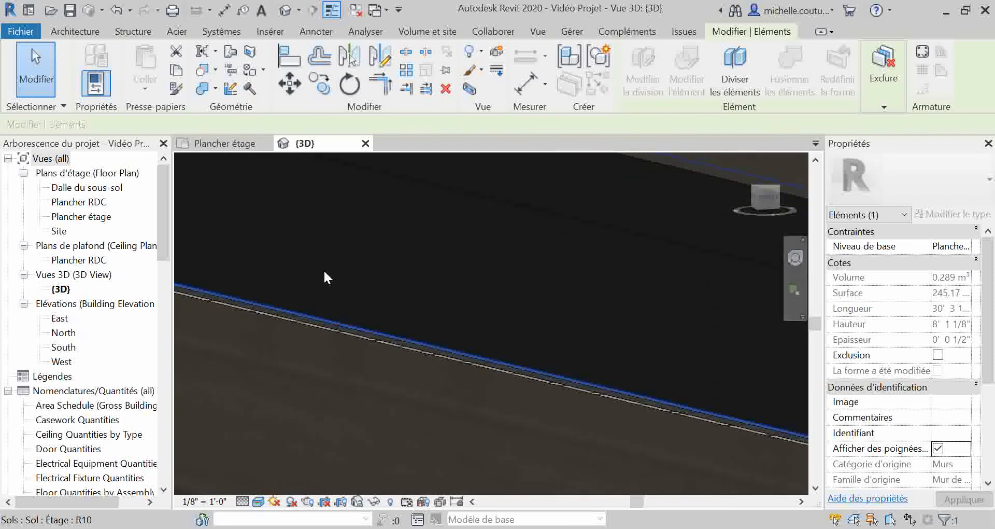
scroll(330, 288, down, 3)
scroll(330, 288, down, 2)
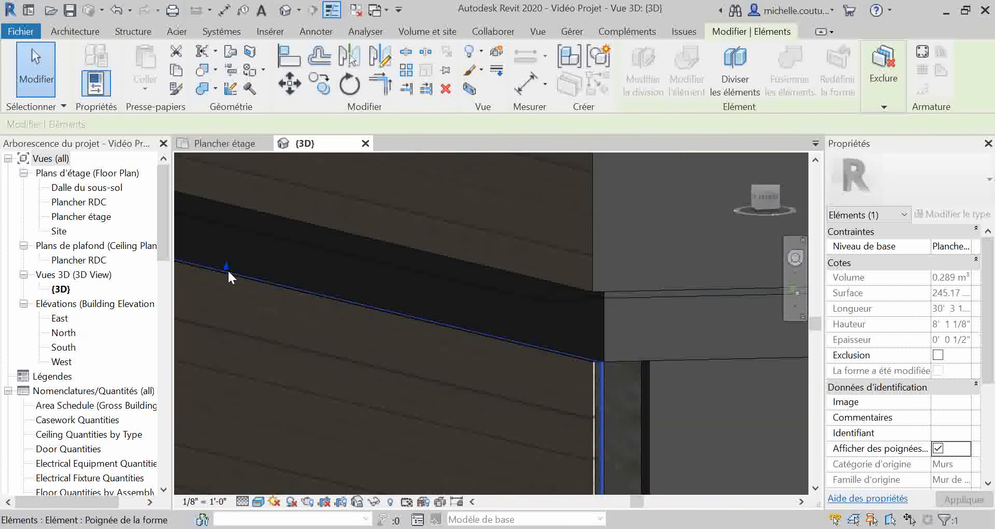
drag(226, 268, 224, 202)
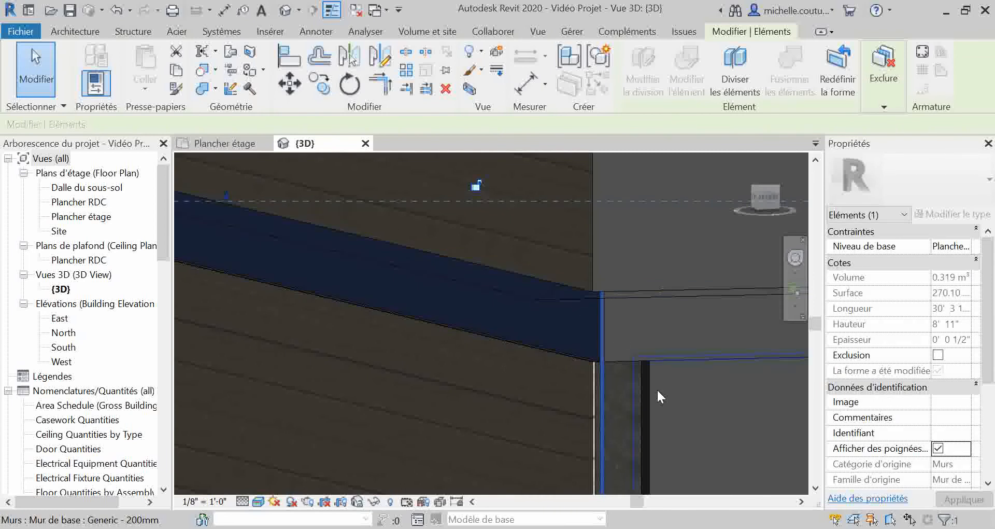
Show the shape handles of the ground-floor wall's 3/4" layer and stretch its top up to the base of the upper wall.
scroll(600, 367, up, 5)
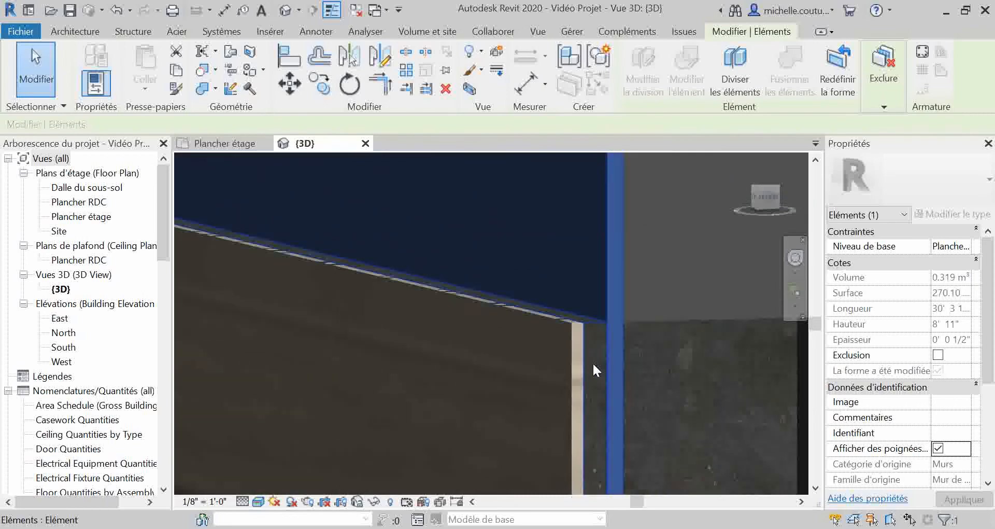
click(593, 364)
scroll(624, 382, down, 4)
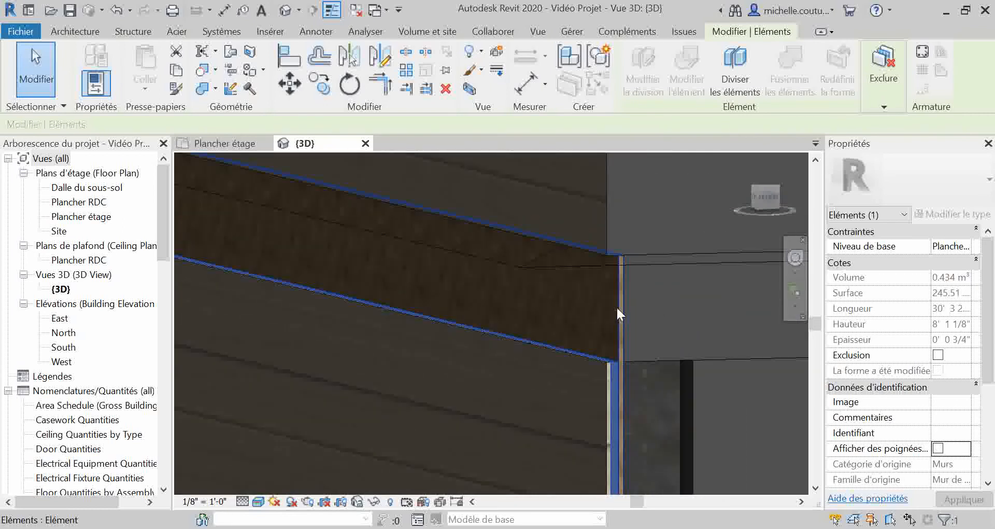
click(938, 447)
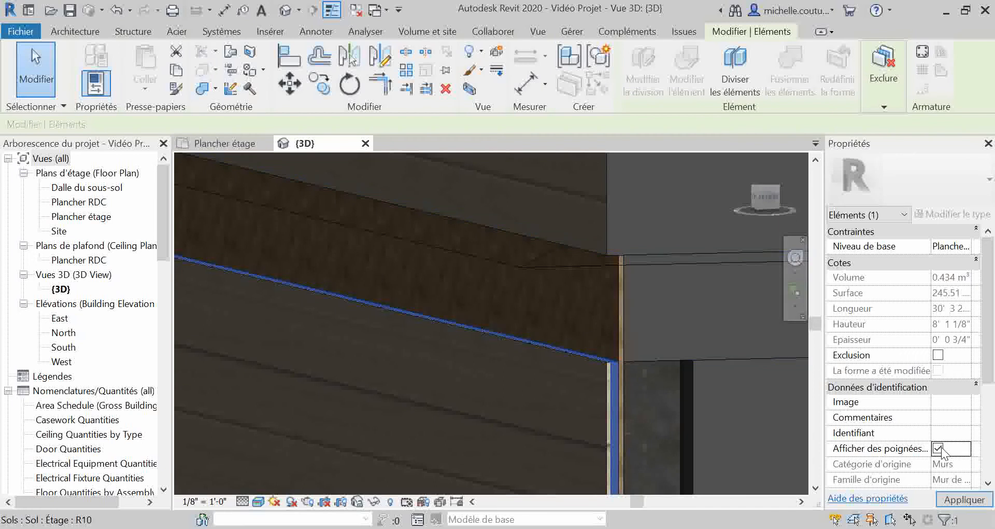
scroll(480, 357, up, 1)
scroll(480, 358, up, 2)
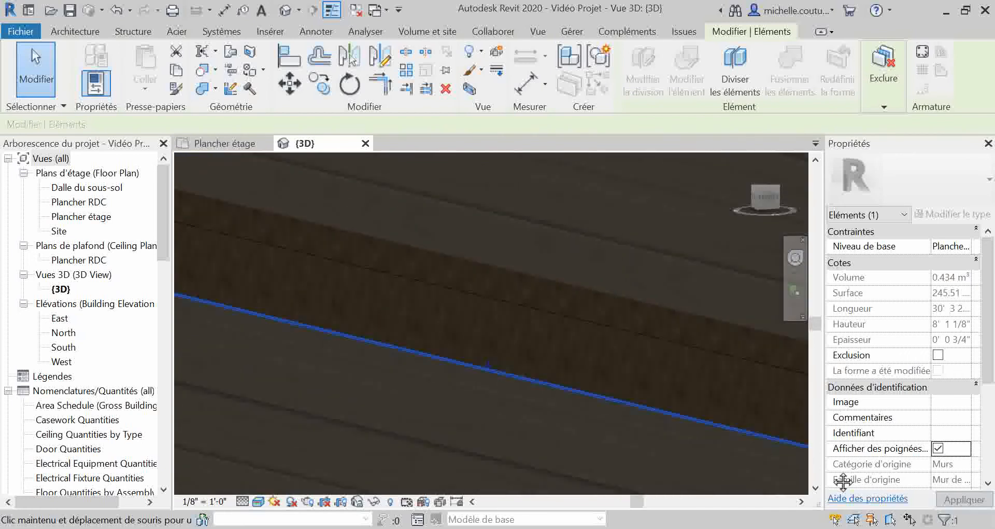
drag(490, 358, 491, 265)
Show the shape handles of the ground-floor wall's outer 3/8" siding layer and raise its top to the upper wall's base, about 8' 11" high.
middle_drag(634, 380, 371, 291)
click(685, 409)
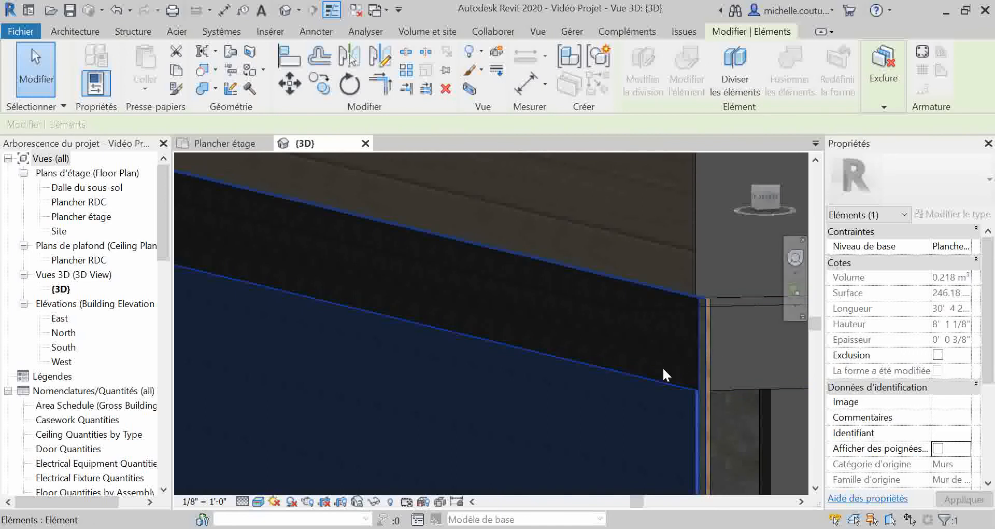
click(938, 449)
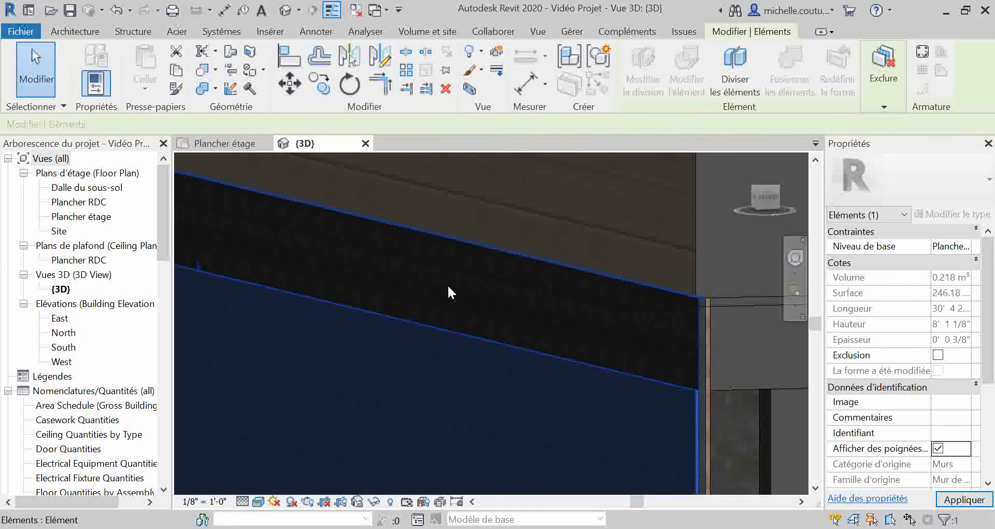
drag(762, 411, 518, 294)
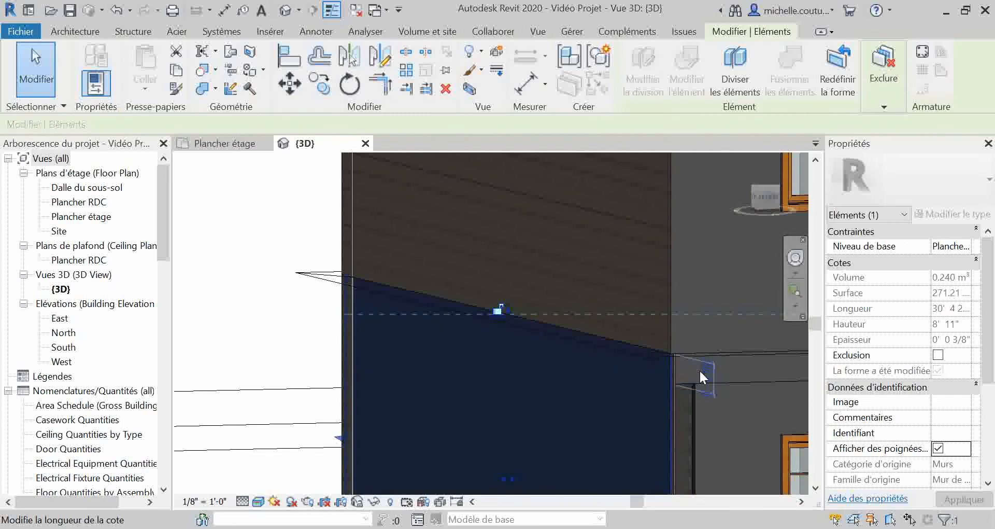
scroll(689, 353, up, 2)
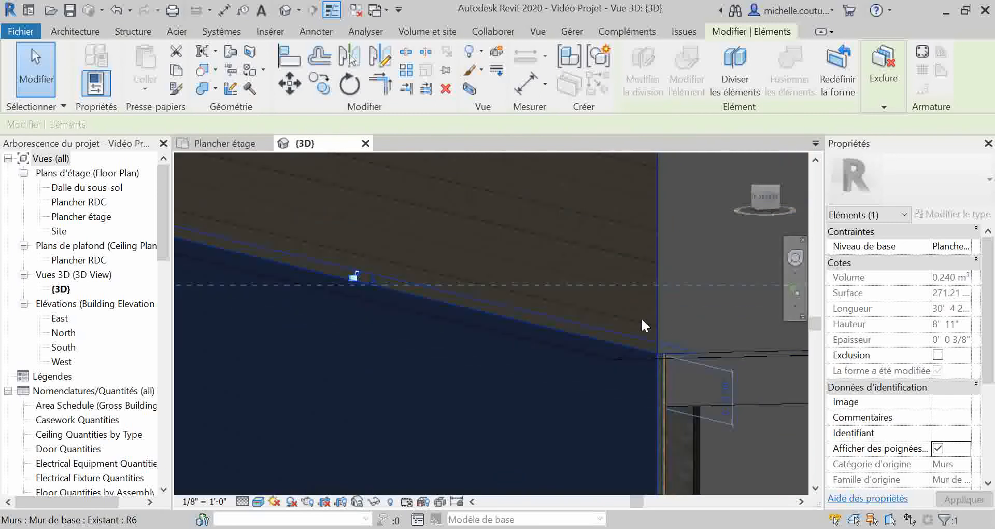
key(Escape)
Create parts from the upper-floor side wall and select its 1/2" layer at the corner to check its junction with the layer below.
click(610, 270)
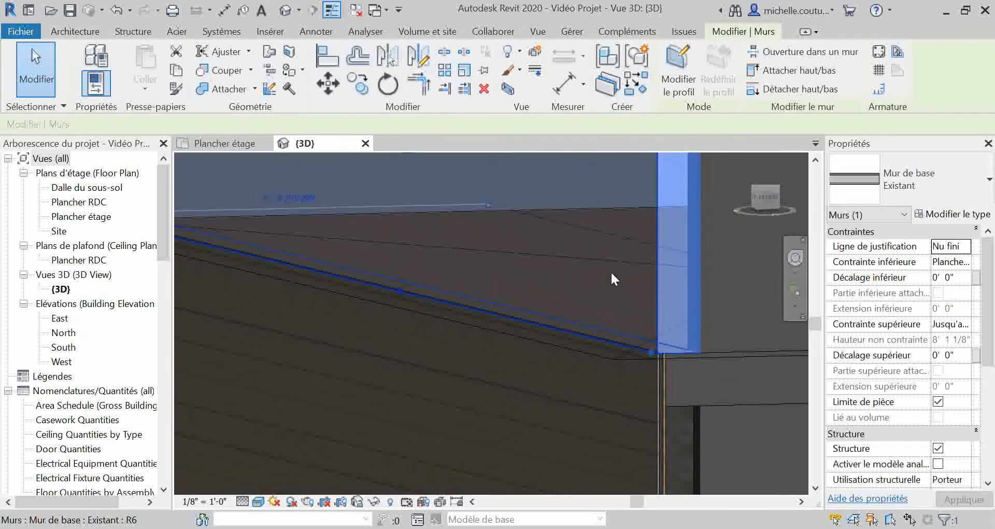
click(604, 85)
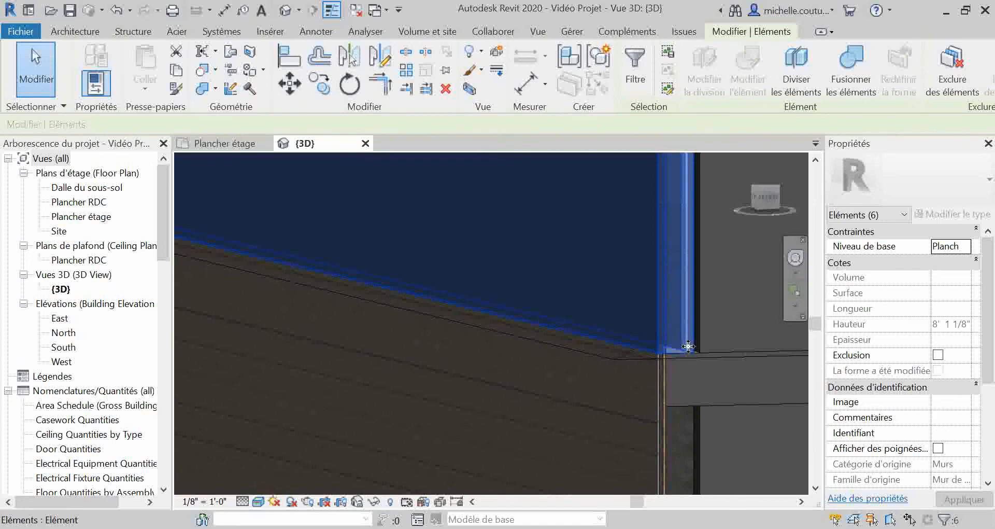
shift+middle_drag(678, 349, 619, 348)
click(619, 348)
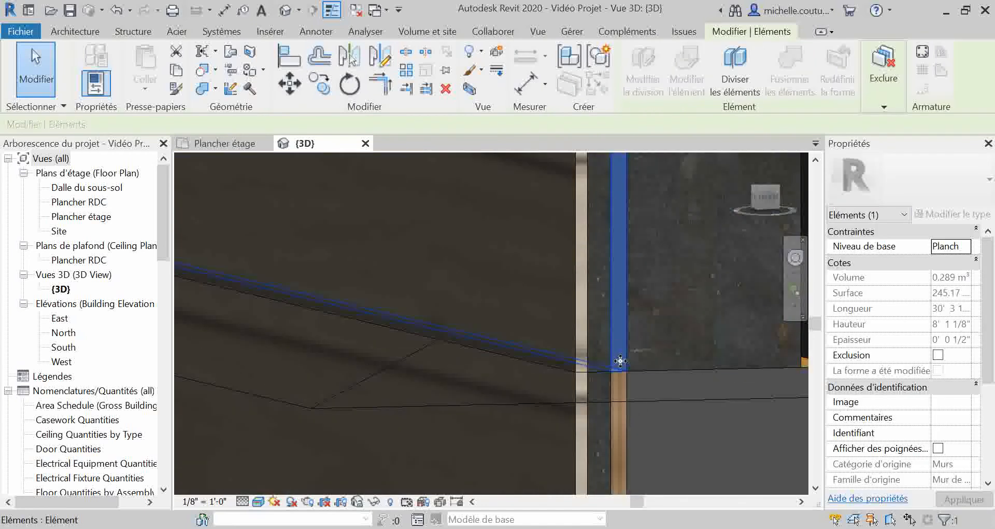
click(620, 389)
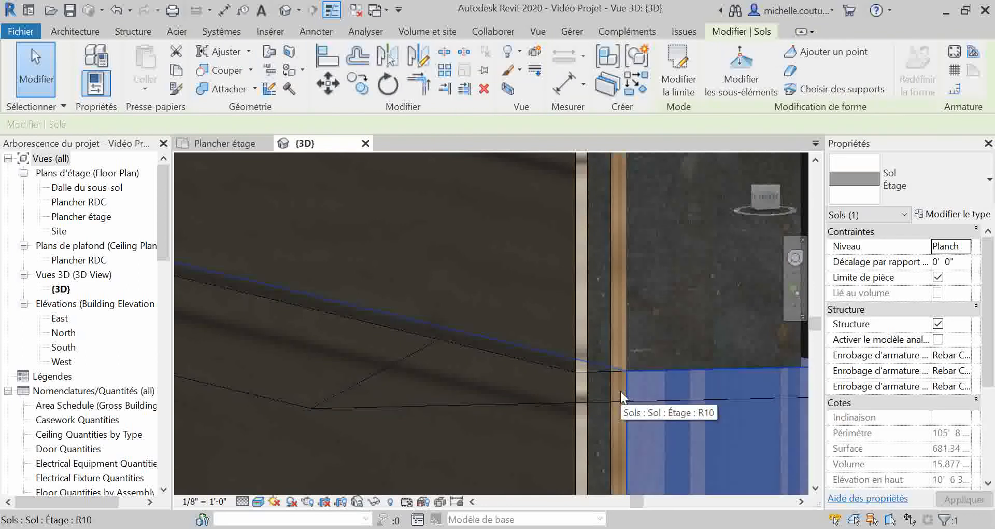
Merge the upper-floor and ground-floor parts of the side wall's 1/2" layer into one part.
click(620, 358)
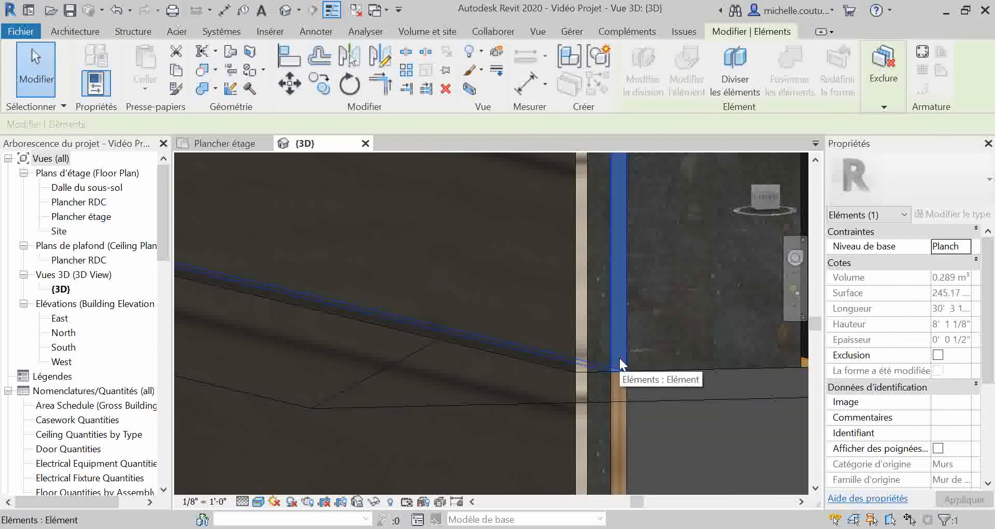
mouse_move(882, 71)
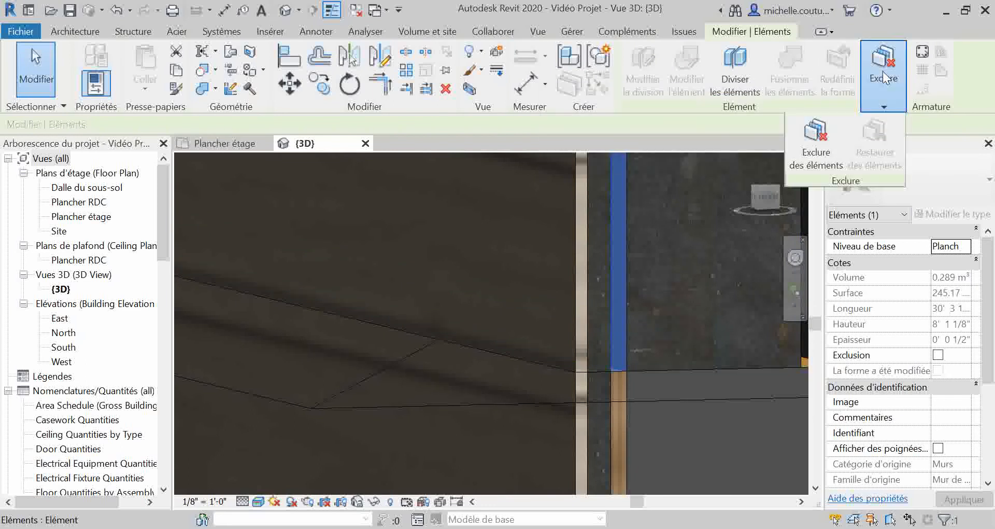
key(Escape)
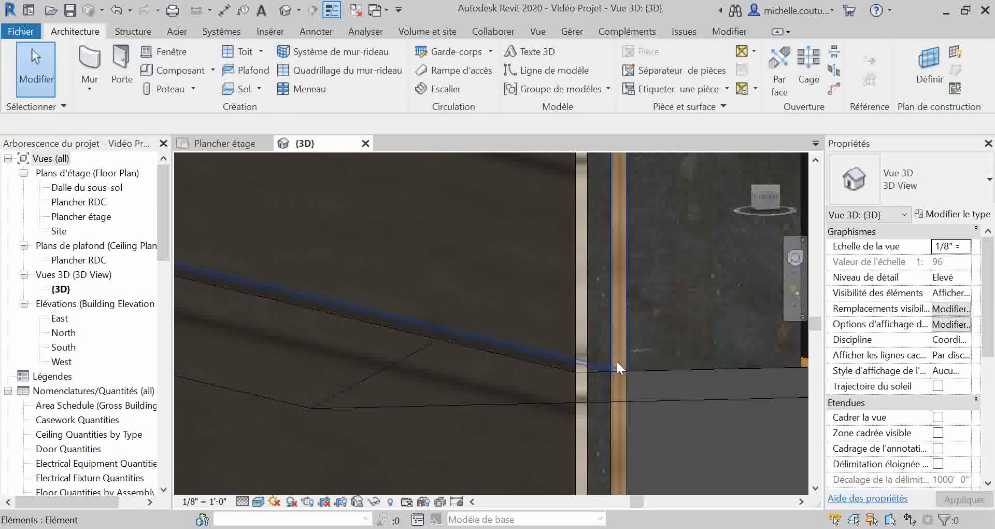
click(617, 361)
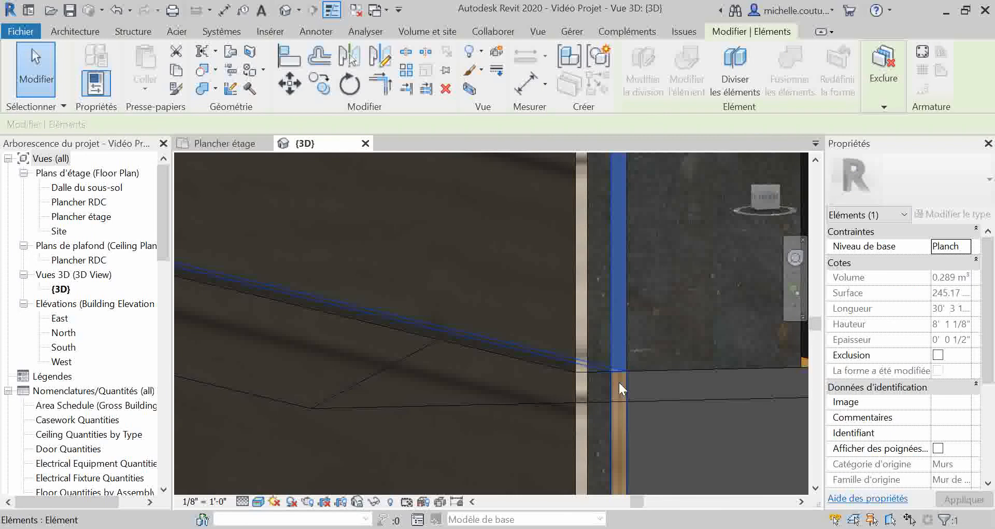
ctrl+click(620, 385)
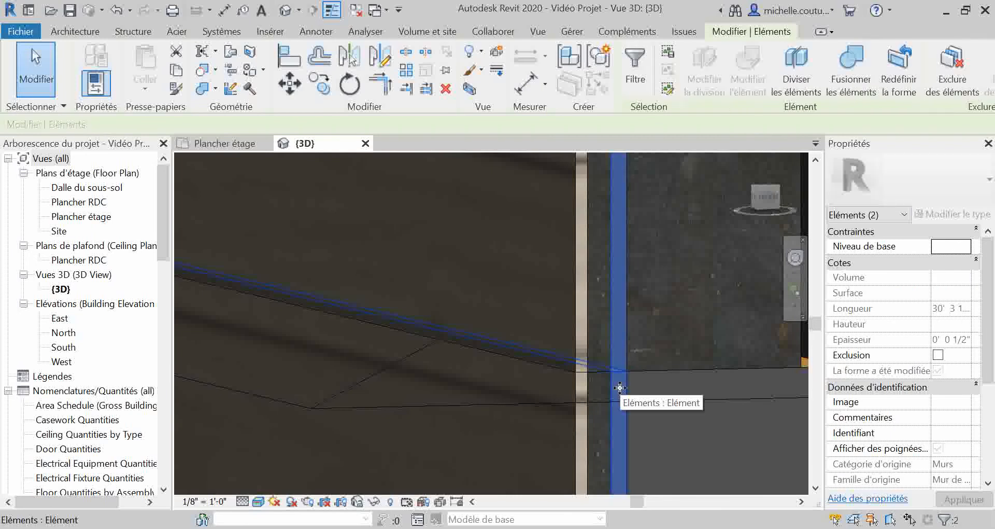
click(853, 88)
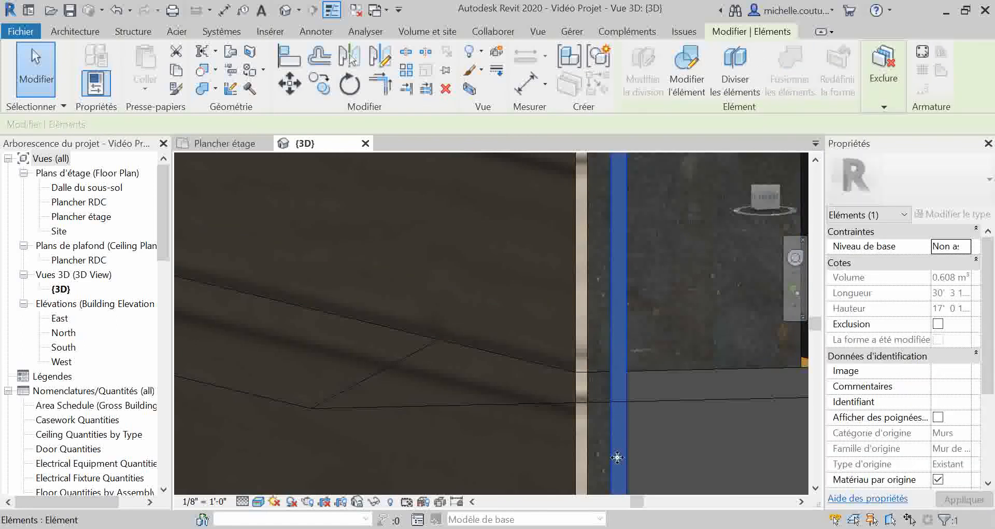
Merge the upper-floor and ground-floor parts of the side wall's 3/4" layer into one part.
click(599, 351)
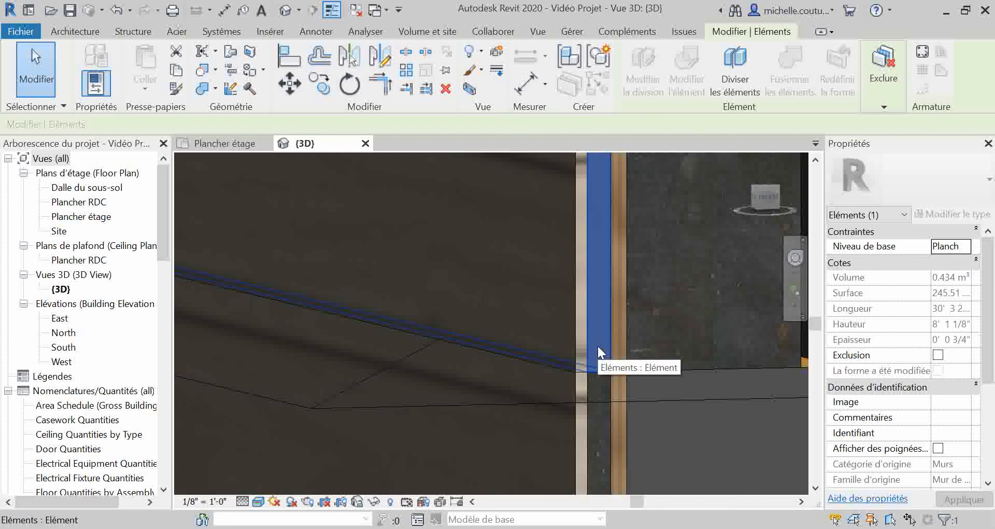
ctrl+click(599, 384)
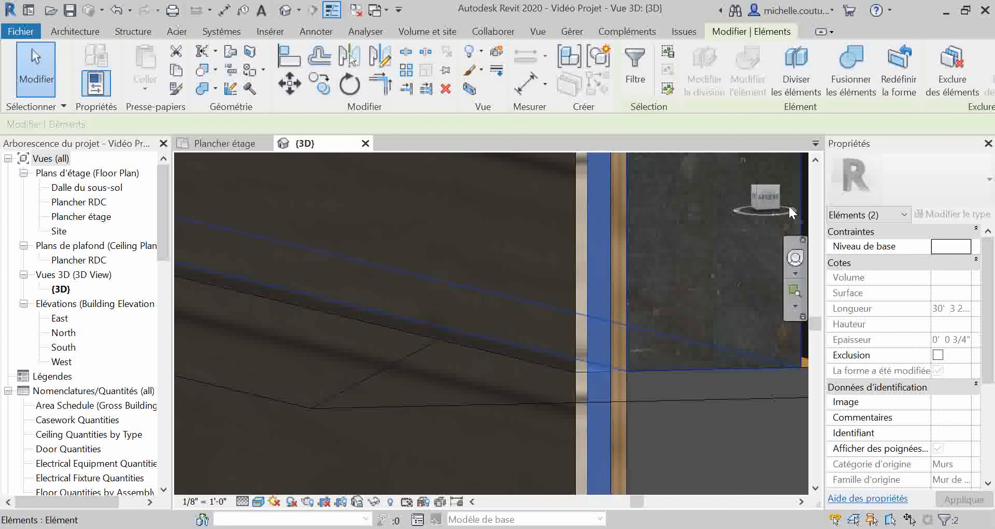
click(853, 76)
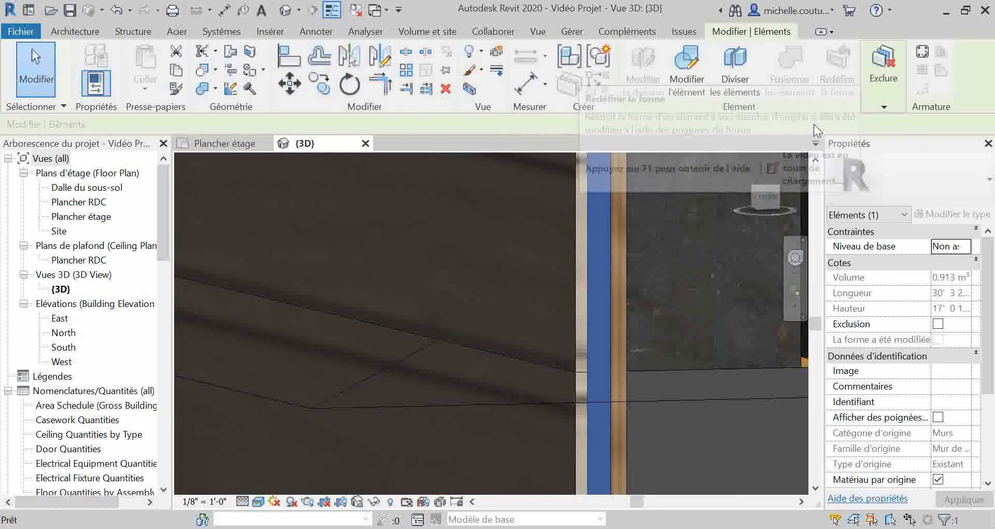
Merge the upper-floor and ground-floor parts of the side wall's outer 3/8" siding layer and clear the selection.
click(579, 353)
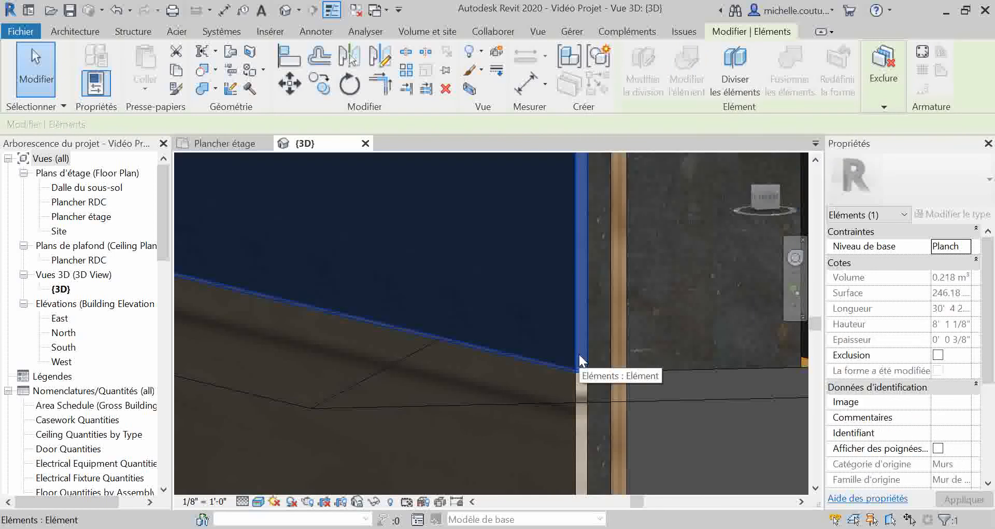
ctrl+click(579, 389)
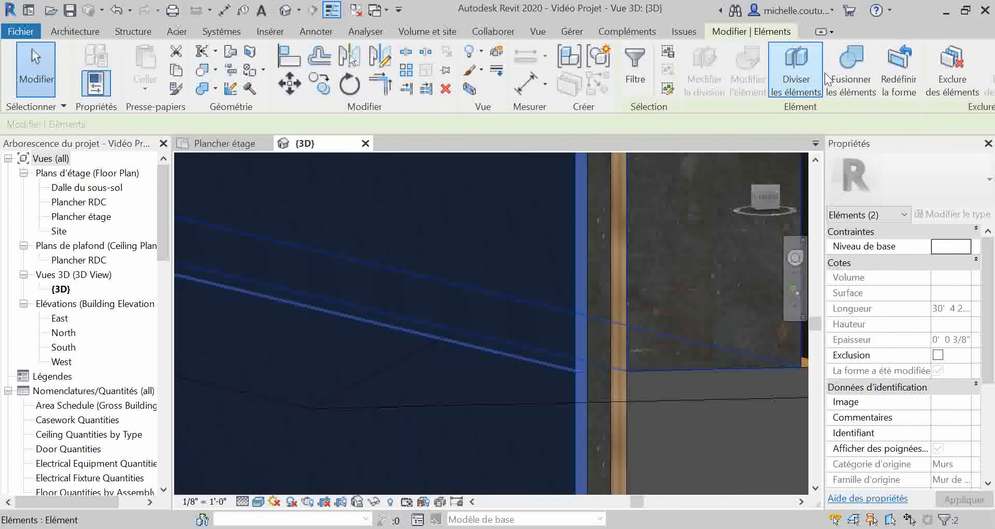
click(858, 76)
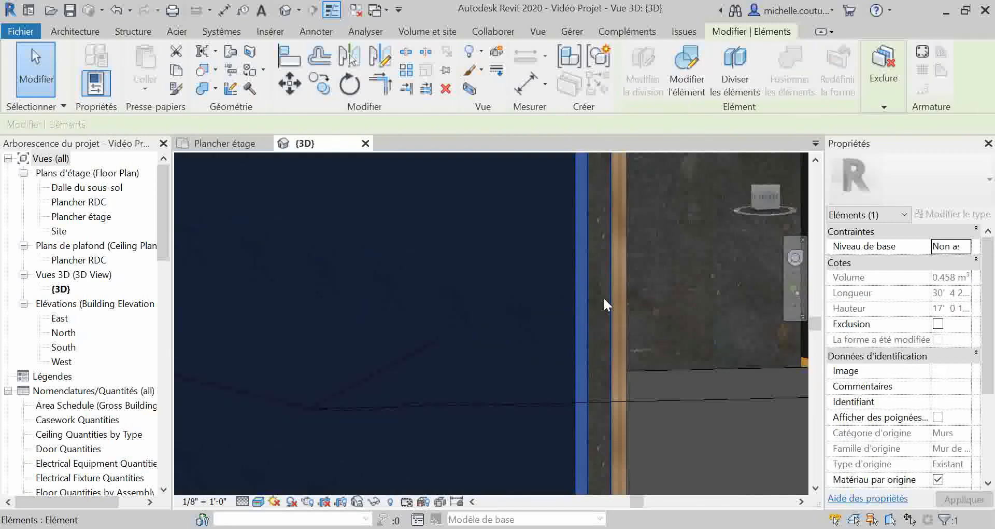
key(Escape)
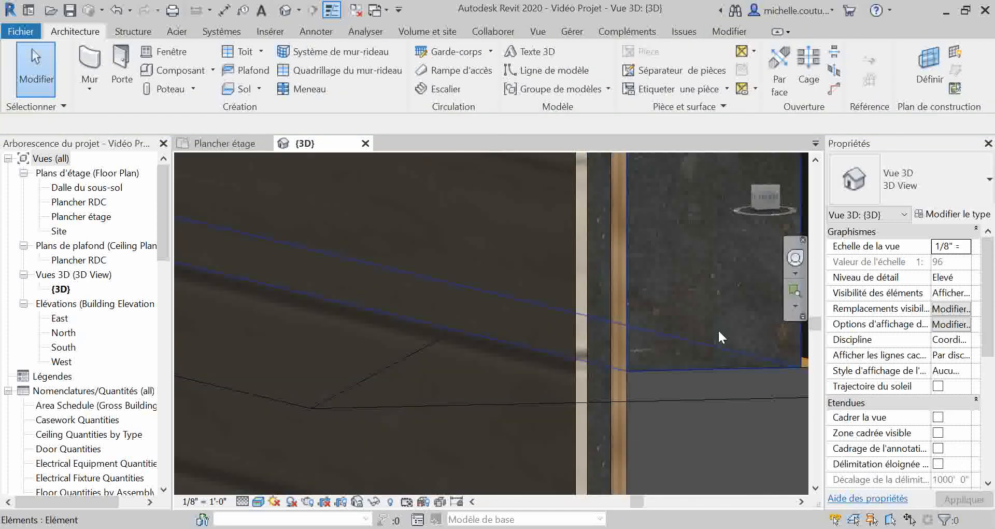
Delete the model line that runs along the side wall at the upper-floor level.
scroll(605, 389, down, 8)
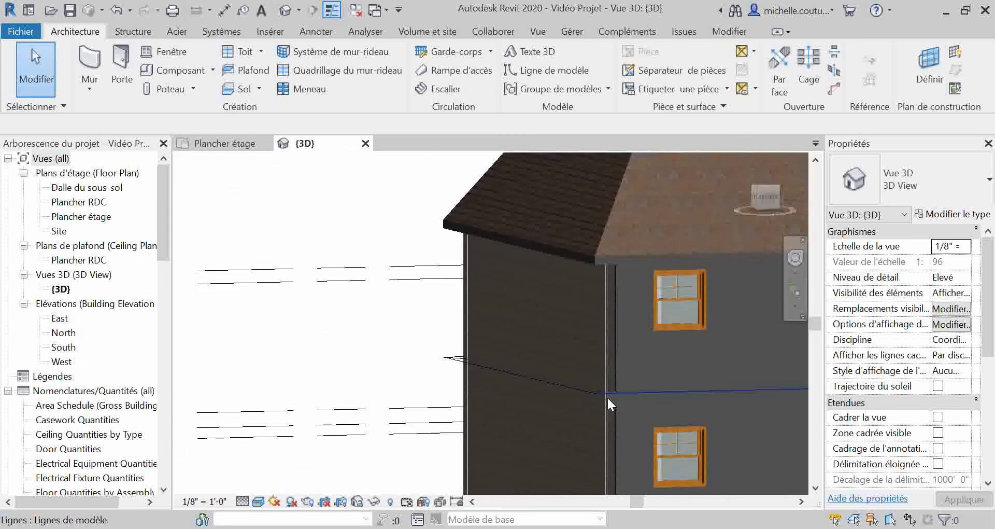
click(573, 397)
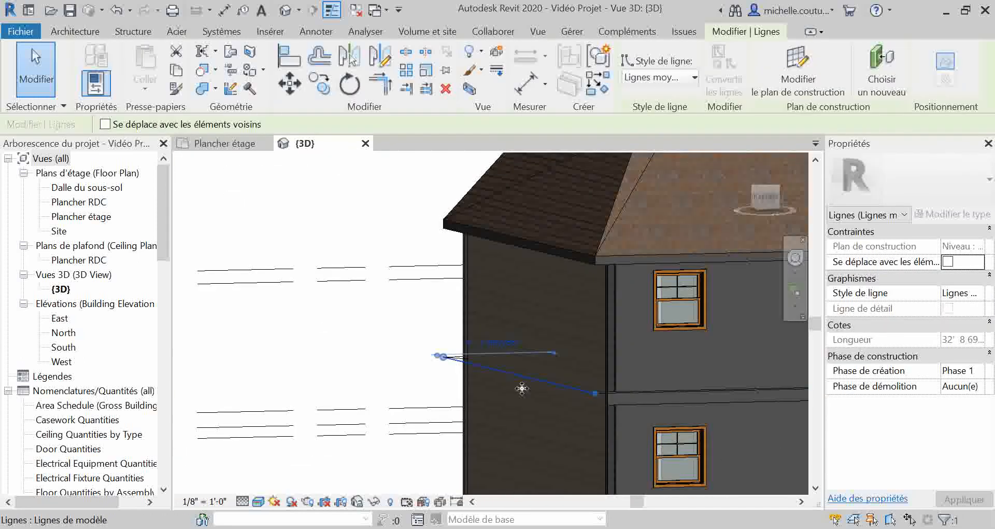
key(Escape)
click(452, 367)
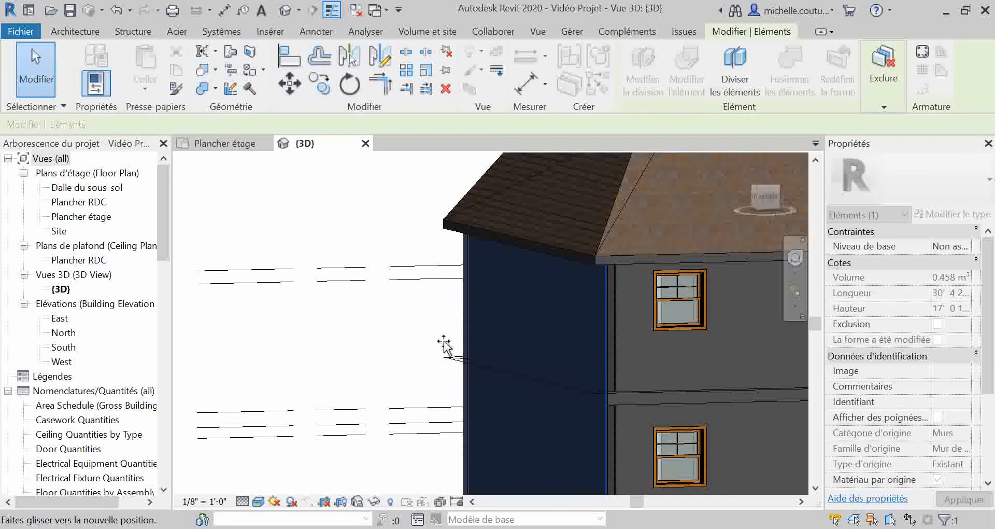
key(Escape)
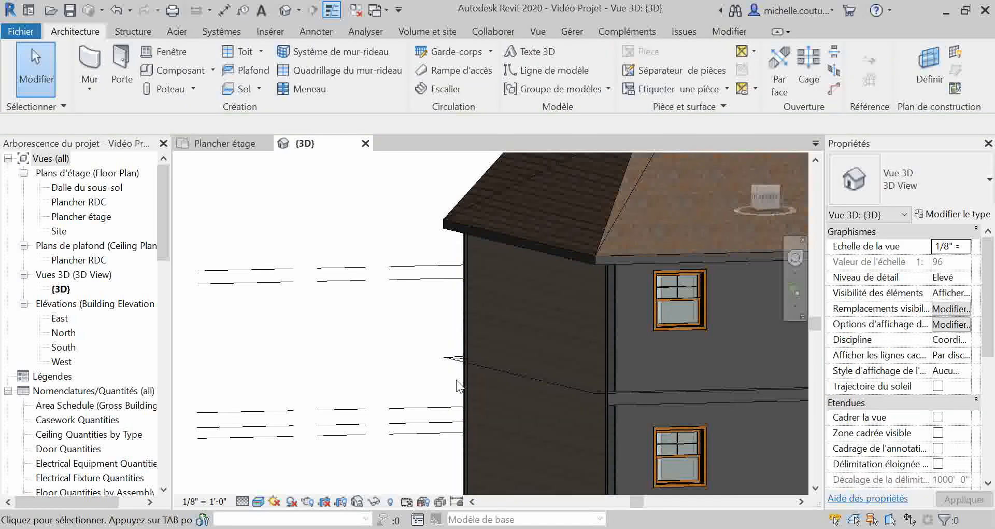
click(441, 342)
key(Escape)
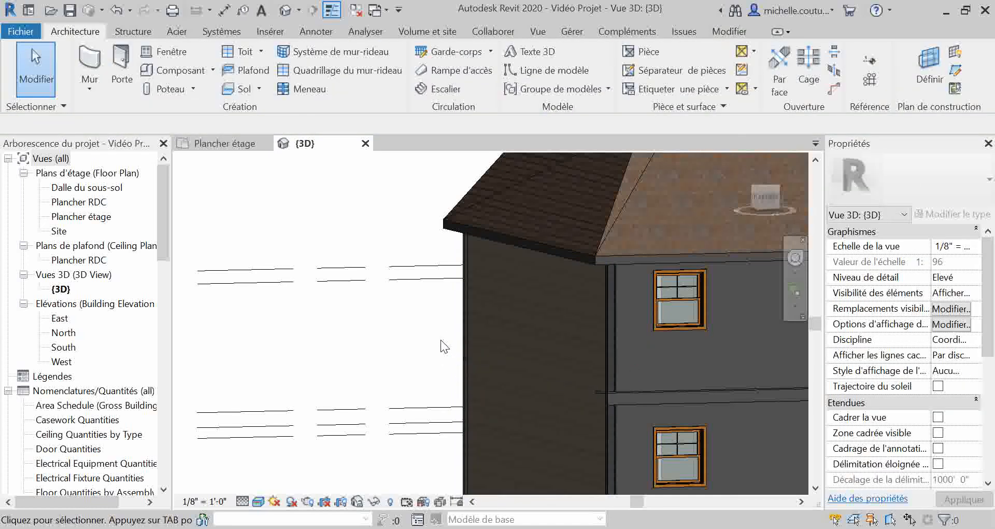
Examine the merged side wall from the roof edge to the foundation for continuous siding across both floors.
scroll(562, 369, up, 5)
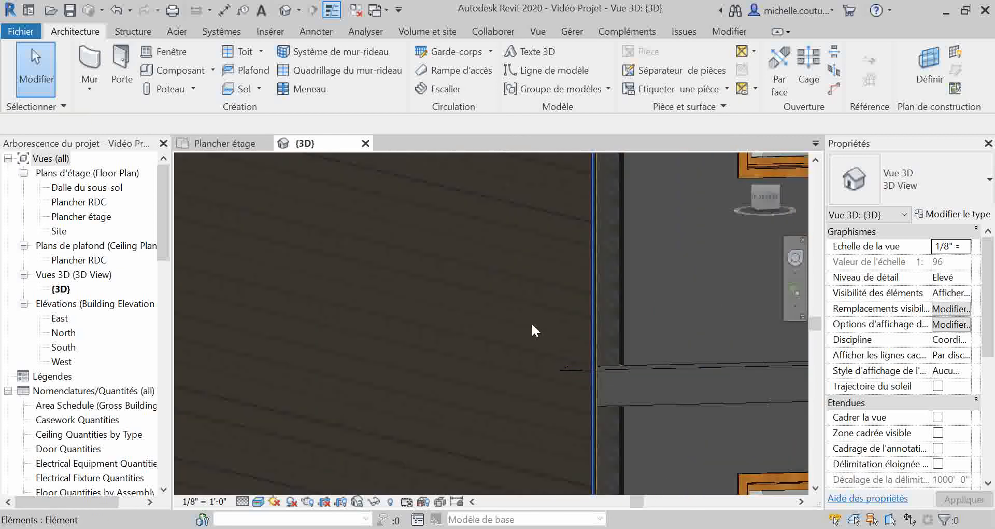
click(531, 324)
key(Escape)
scroll(568, 392, down, 2)
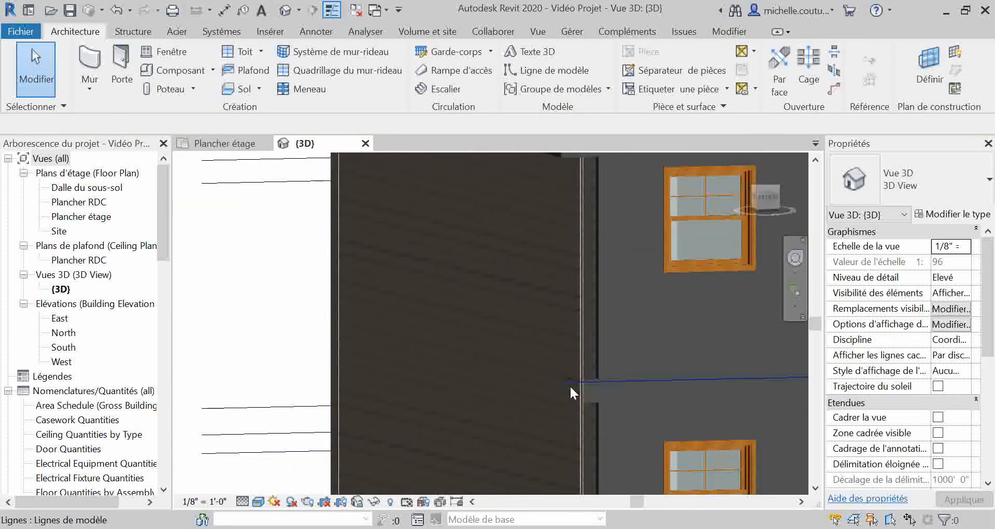
scroll(444, 384, down, 3)
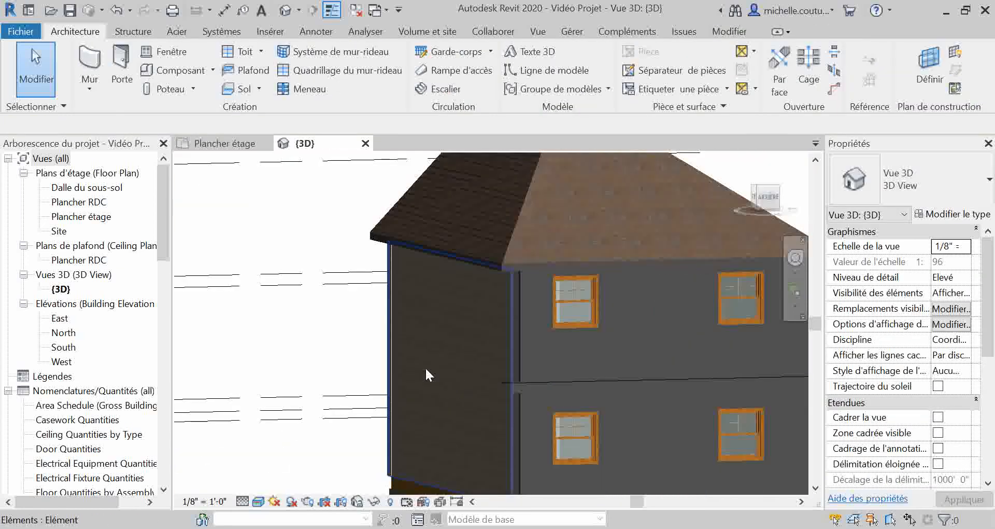
middle_drag(469, 389, 466, 343)
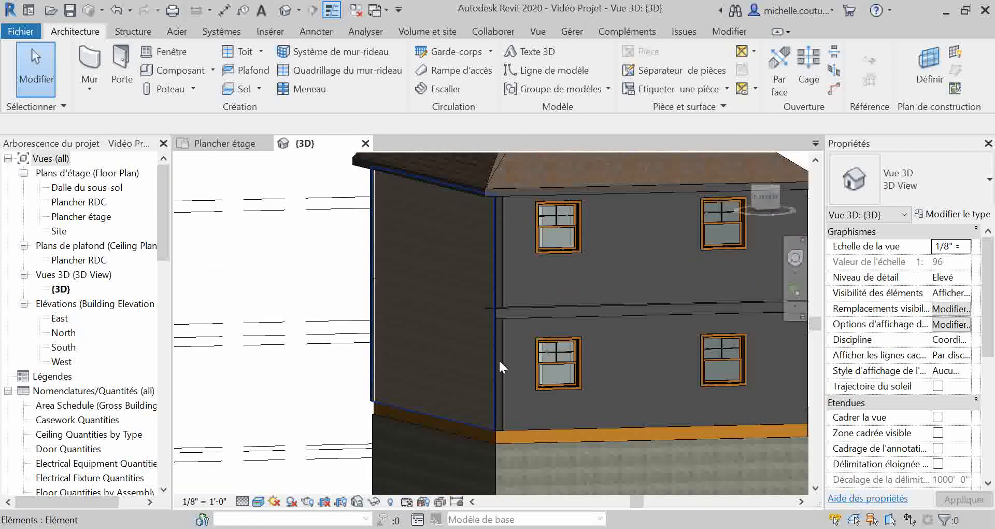
Create parts from the ground-floor Generic - 200mm wall adjoining the merged side wall.
scroll(506, 341, up, 4)
scroll(511, 336, up, 1)
click(520, 328)
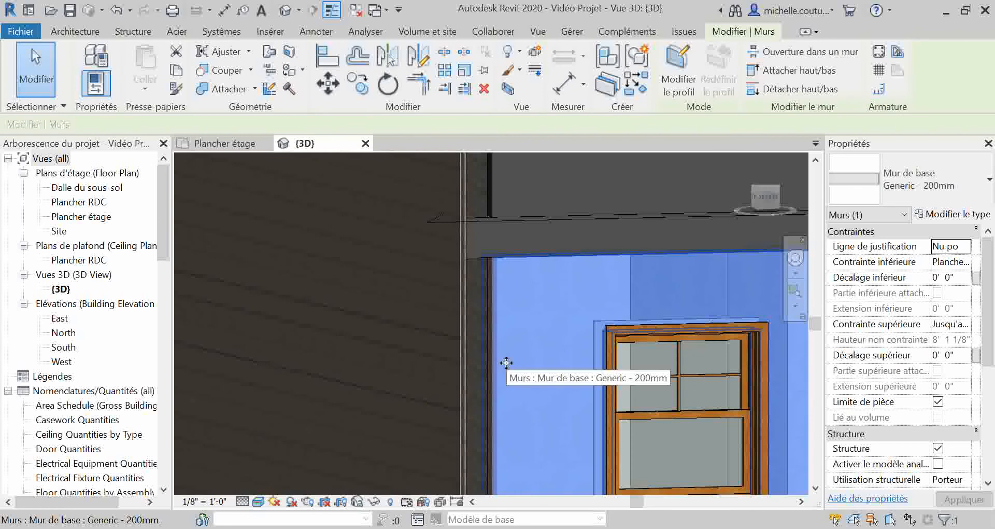
scroll(506, 362, down, 1)
shift+middle_drag(506, 367, 555, 396)
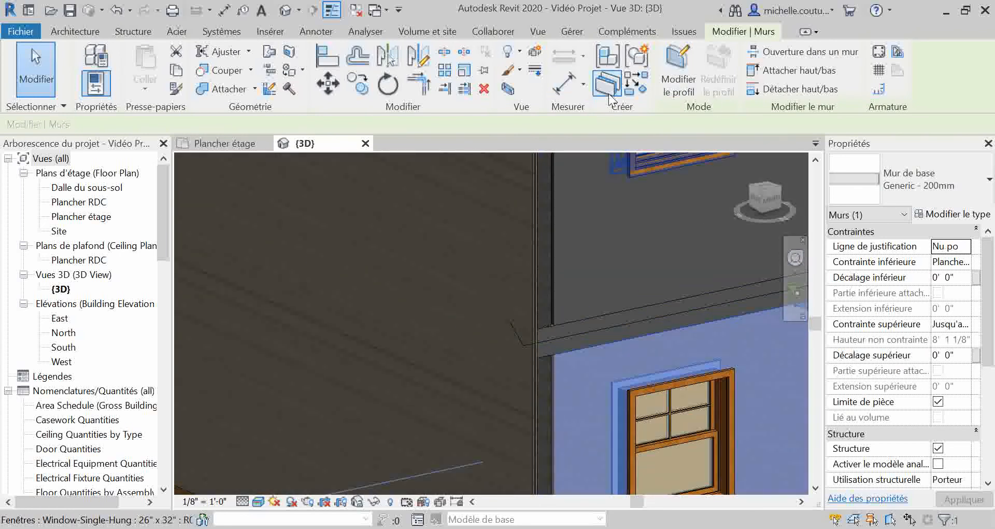
click(561, 412)
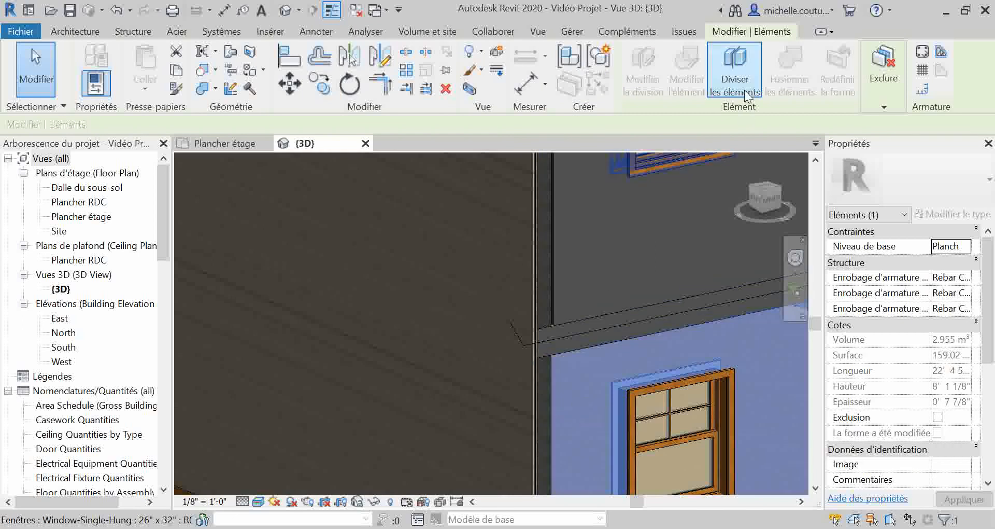
key(Escape)
Select the new part of the ground-floor Generic - 200mm wall and examine its layering at the corner.
scroll(561, 392, up, 3)
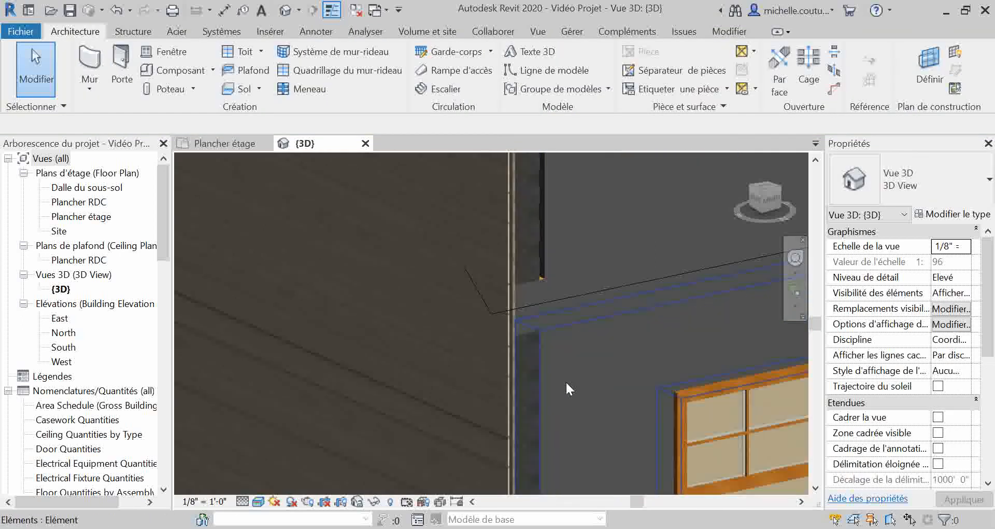
click(553, 368)
scroll(521, 325, down, 3)
scroll(530, 334, down, 2)
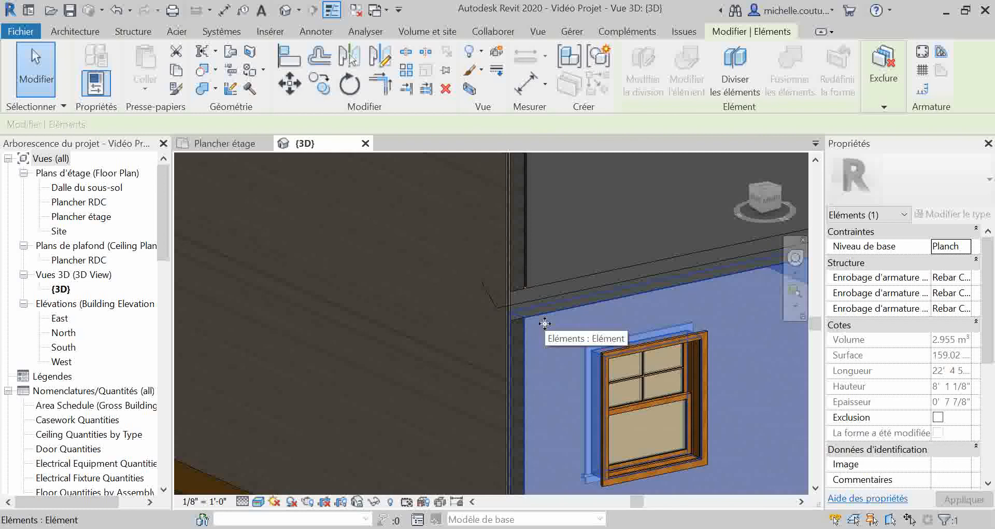
key(Escape)
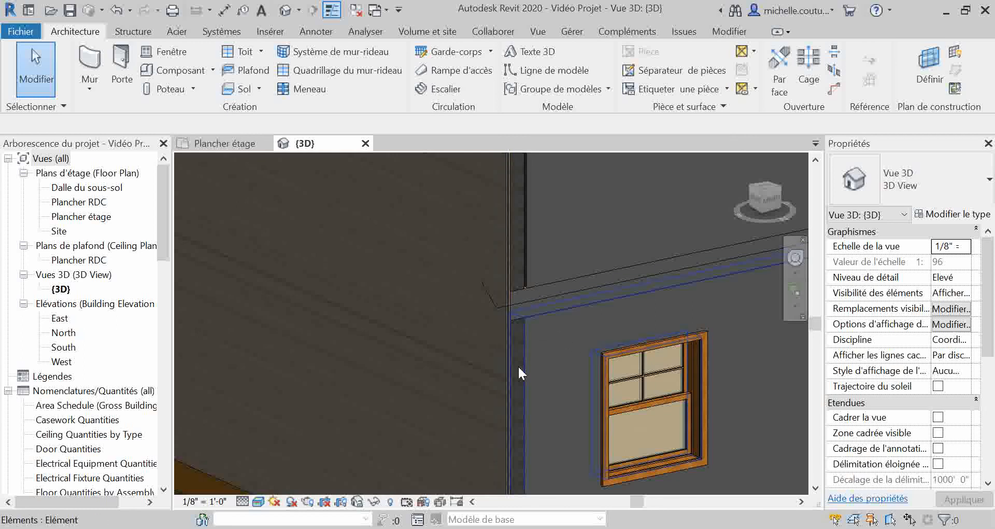
Examine the opposite side wall and the exposed ground-floor slab edge between its siding and the foundation.
scroll(469, 370, down, 5)
shift+middle_drag(474, 381, 627, 342)
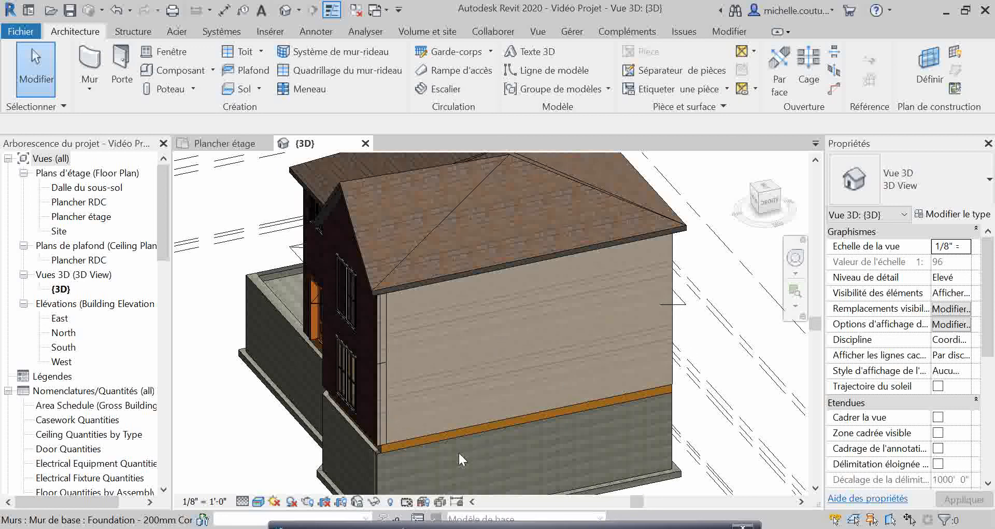
scroll(450, 458, up, 4)
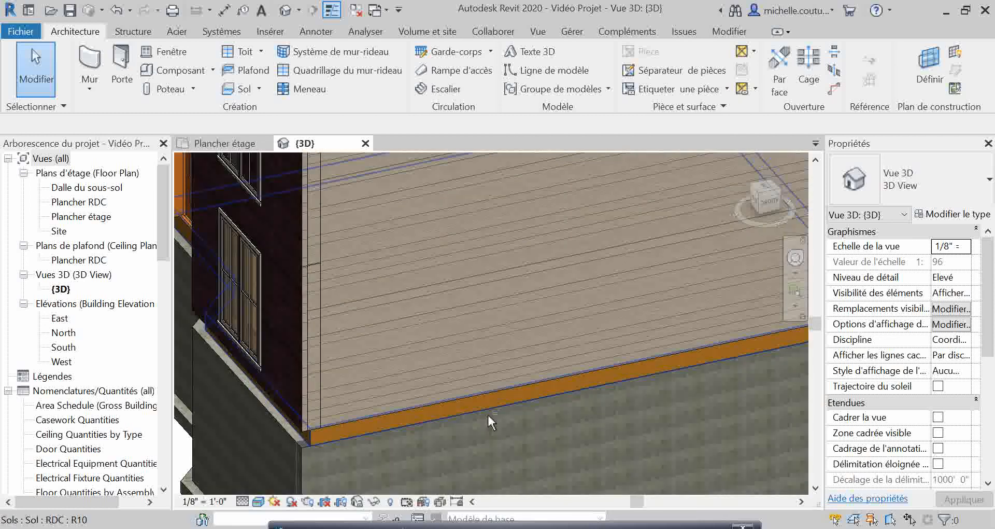
shift+middle_drag(421, 443, 474, 409)
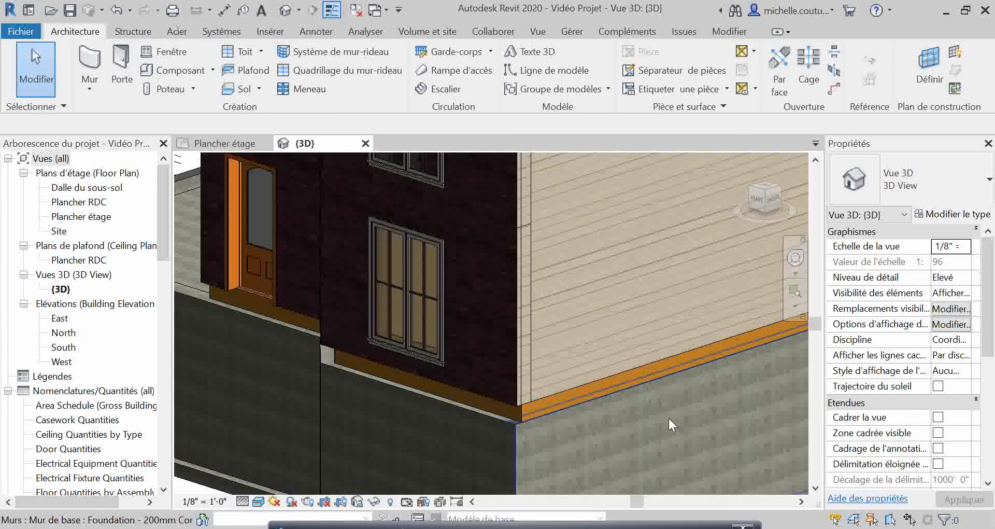
scroll(610, 410, down, 5)
mouse_move(610, 412)
shift+middle_down()
mouse_move(644, 413)
mouse_move(597, 405)
shift+middle_up()
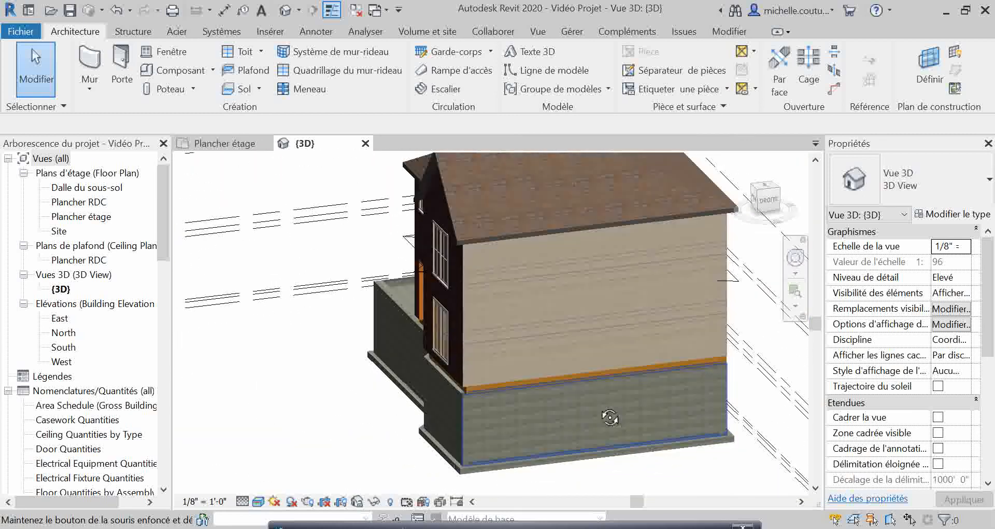